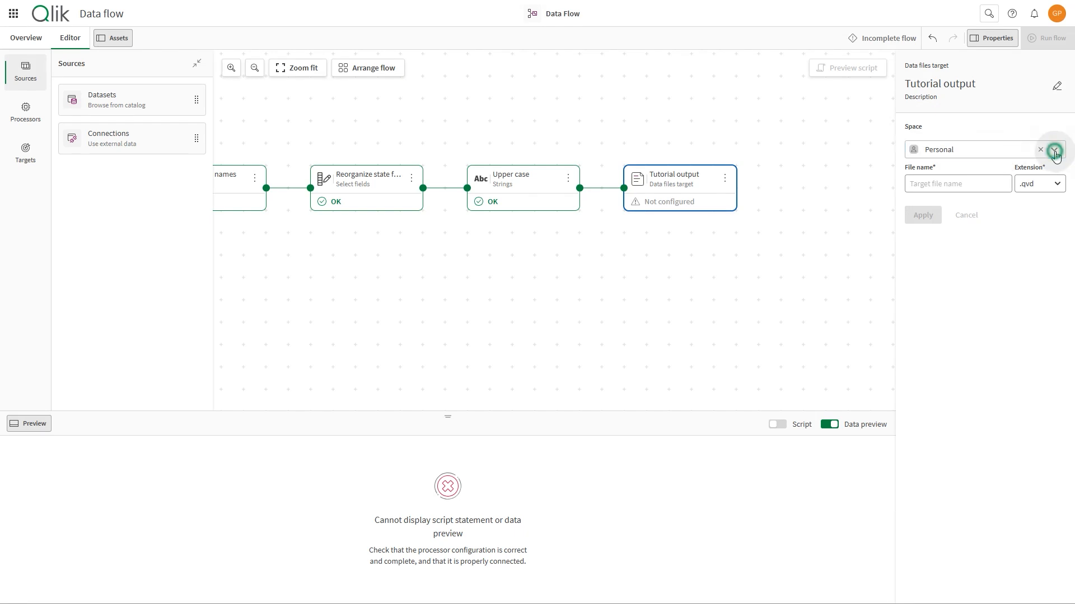
- Set the Tutorial output target's space to Tutorial Space and start editing its file name
{"action": "left_click", "coordinate": [969, 275]}
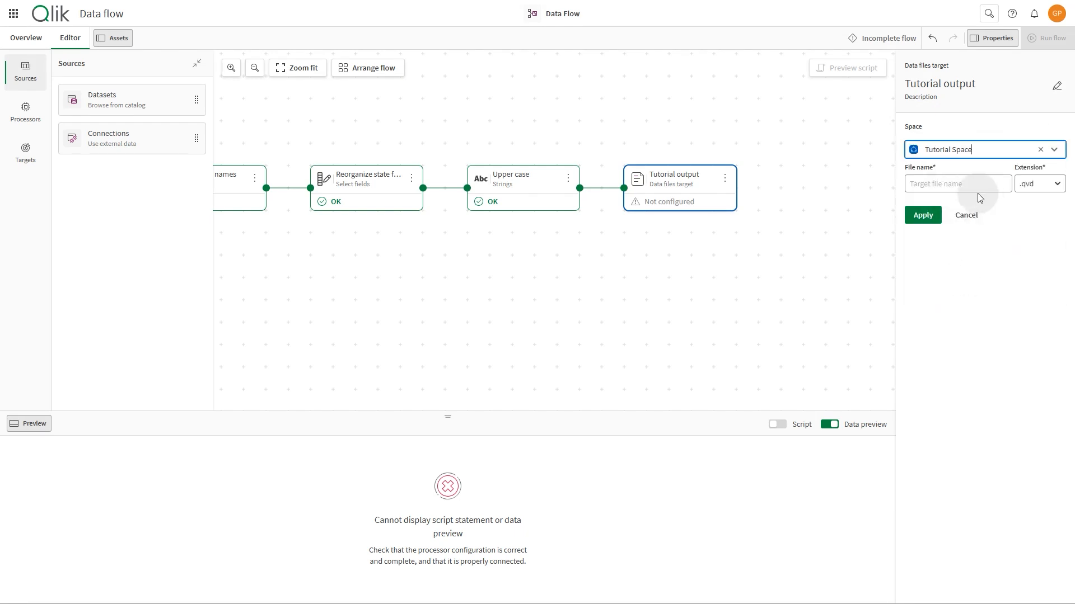
{"action": "left_click", "coordinate": [970, 188]}
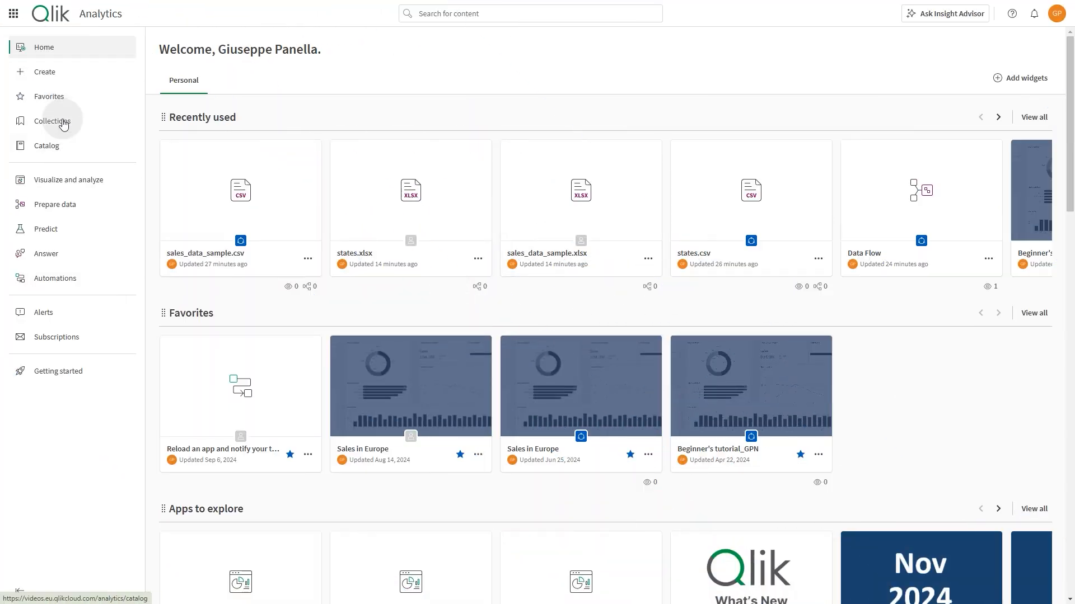
- Create a new data flow named "Data Flow" in Tutorial Space and open its editor
{"action": "left_click", "coordinate": [56, 80]}
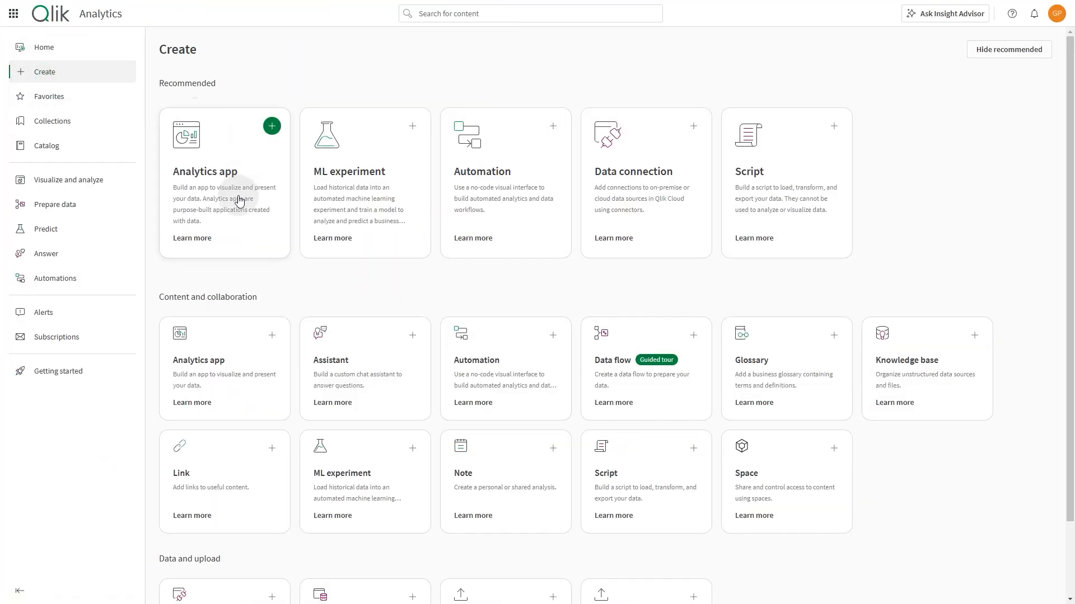
{"action": "left_click", "coordinate": [693, 335]}
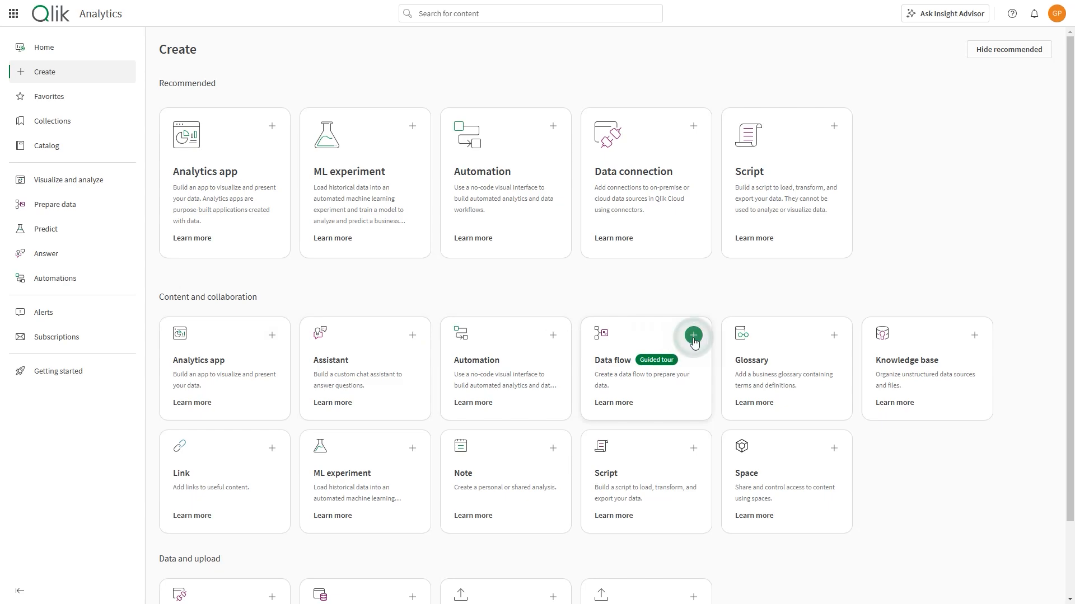
{"action": "type", "text": "Data Flow"}
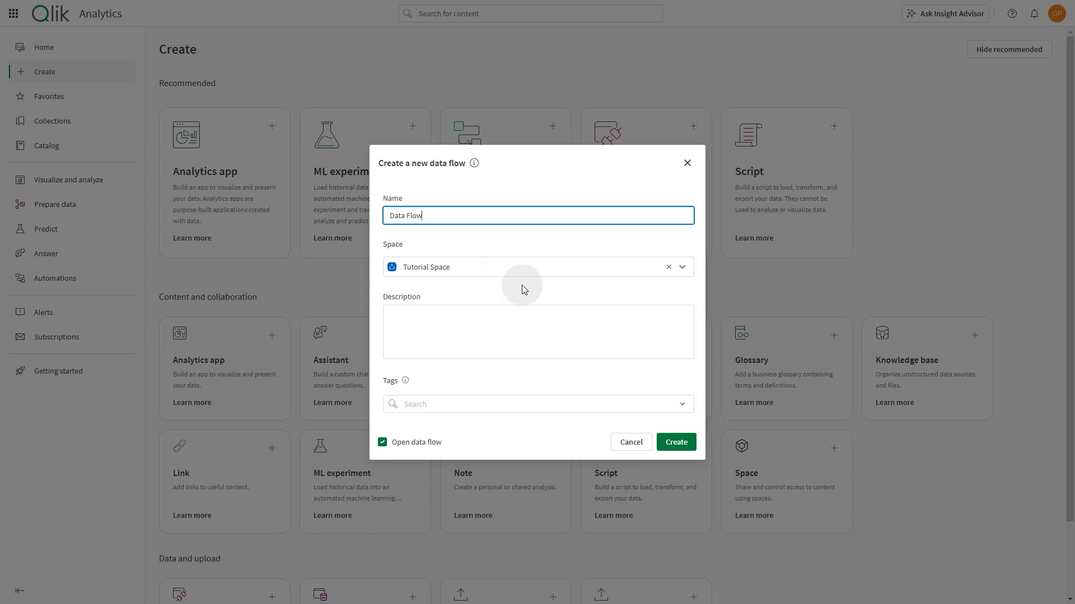
{"action": "left_click", "coordinate": [681, 438]}
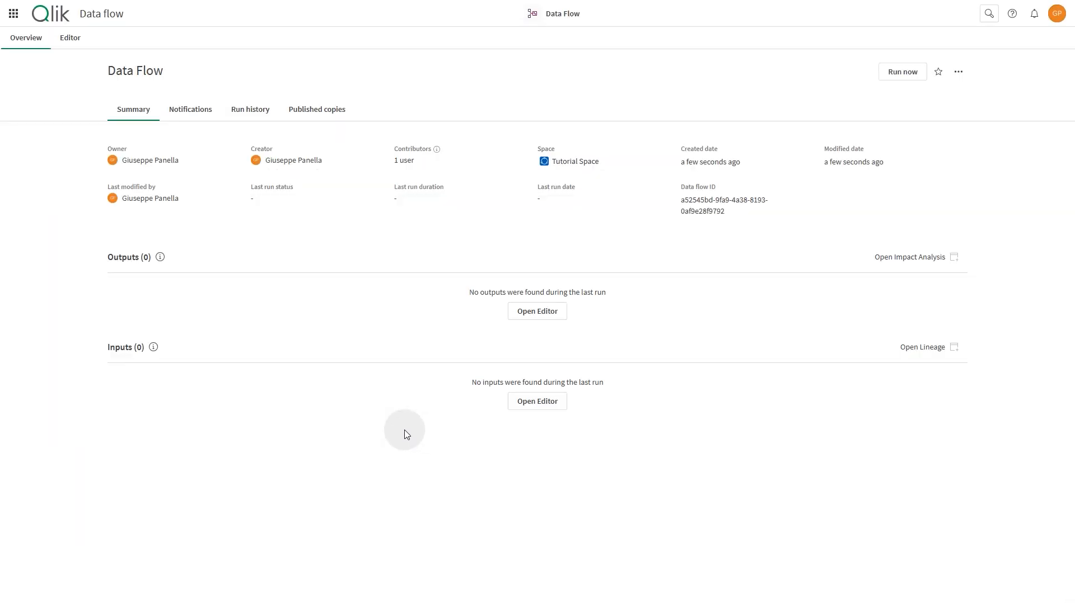
{"action": "left_click", "coordinate": [73, 37]}
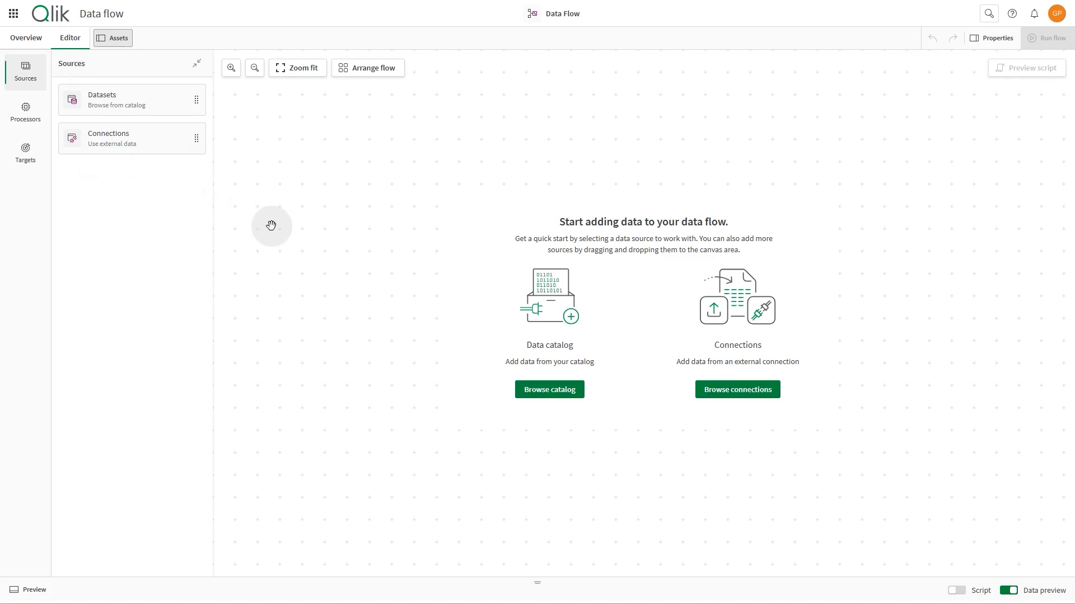
- Load the sales_data_sample.xlsx and states.xlsx datasets from the data catalog into the flow, reviewing their included fields
{"action": "left_click", "coordinate": [565, 391]}
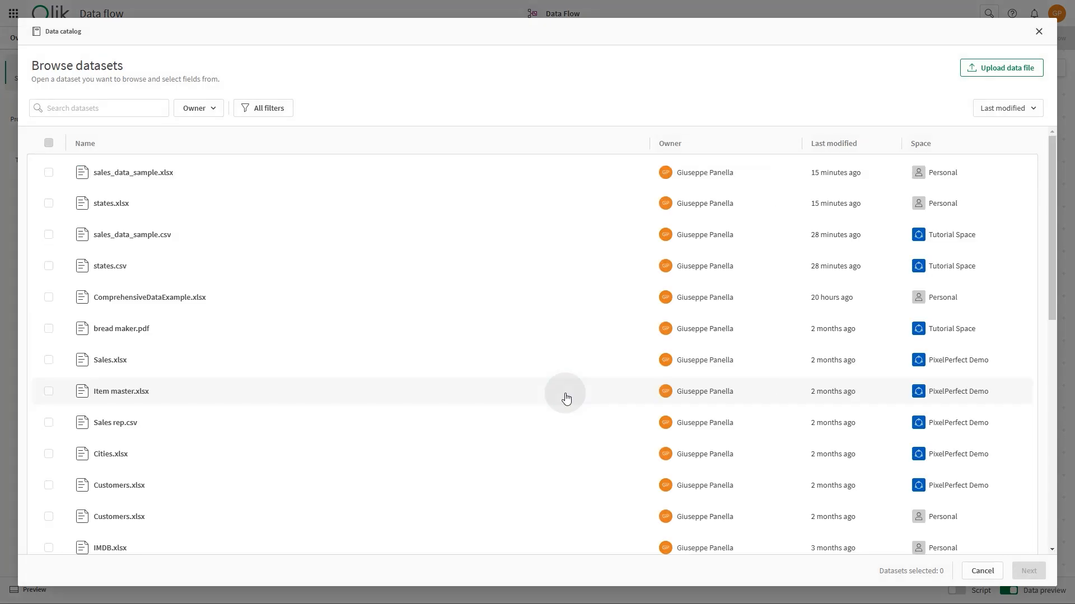
{"action": "left_click", "coordinate": [48, 175]}
{"action": "left_click", "coordinate": [49, 204]}
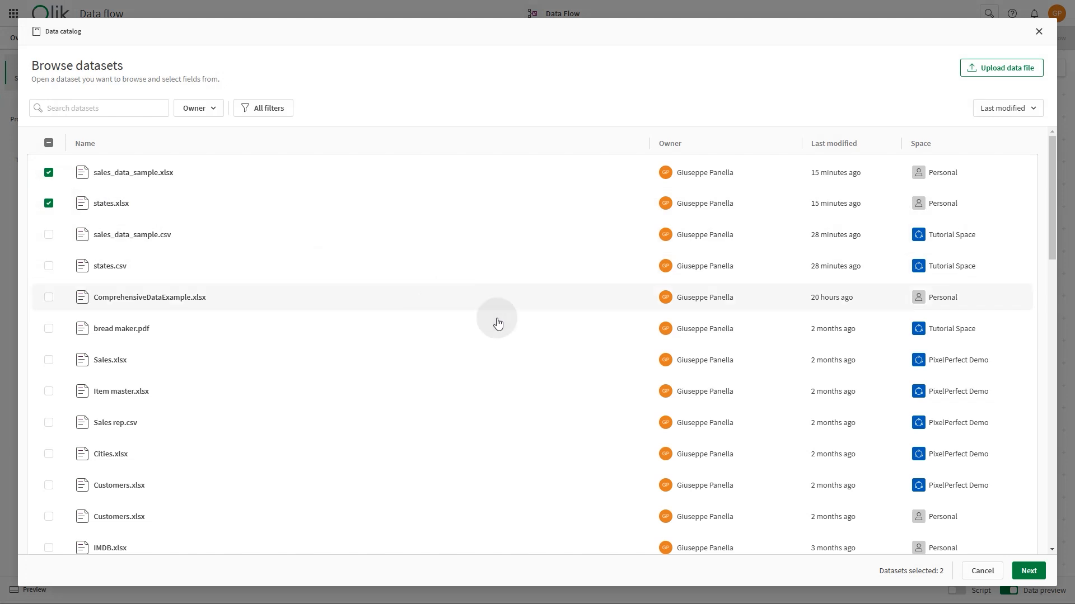
{"action": "left_click", "coordinate": [1029, 570]}
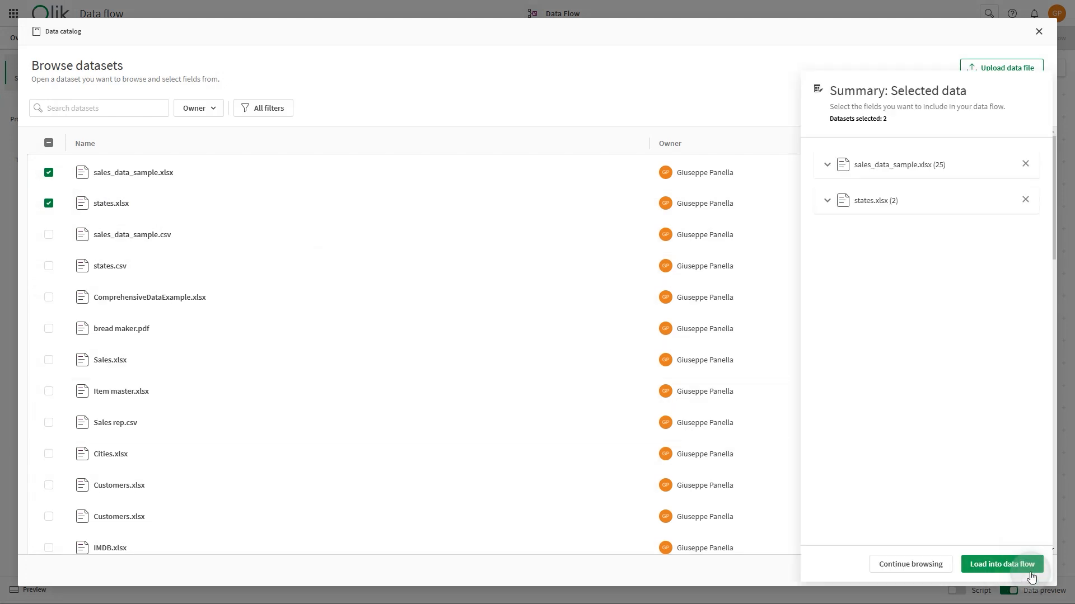
{"action": "left_click", "coordinate": [827, 166]}
{"action": "scroll", "coordinate": [841, 411], "scroll_direction": "down", "scroll_amount": 7}
{"action": "left_click", "coordinate": [827, 508]}
{"action": "left_click", "coordinate": [1003, 564]}
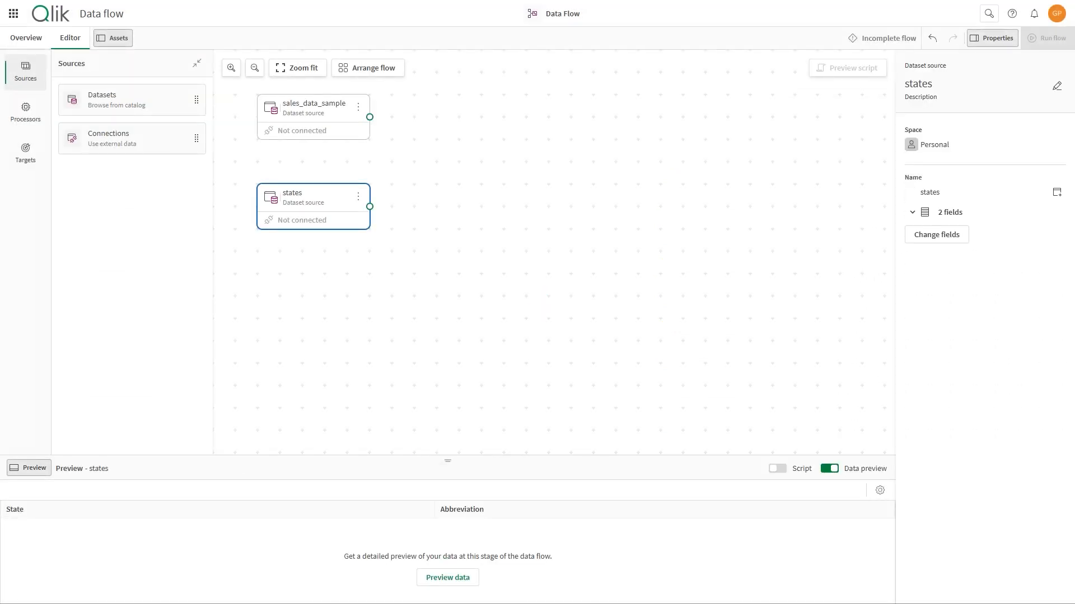
- Add a Filter processor after the sales_data_sample source
{"action": "left_click", "coordinate": [223, 151]}
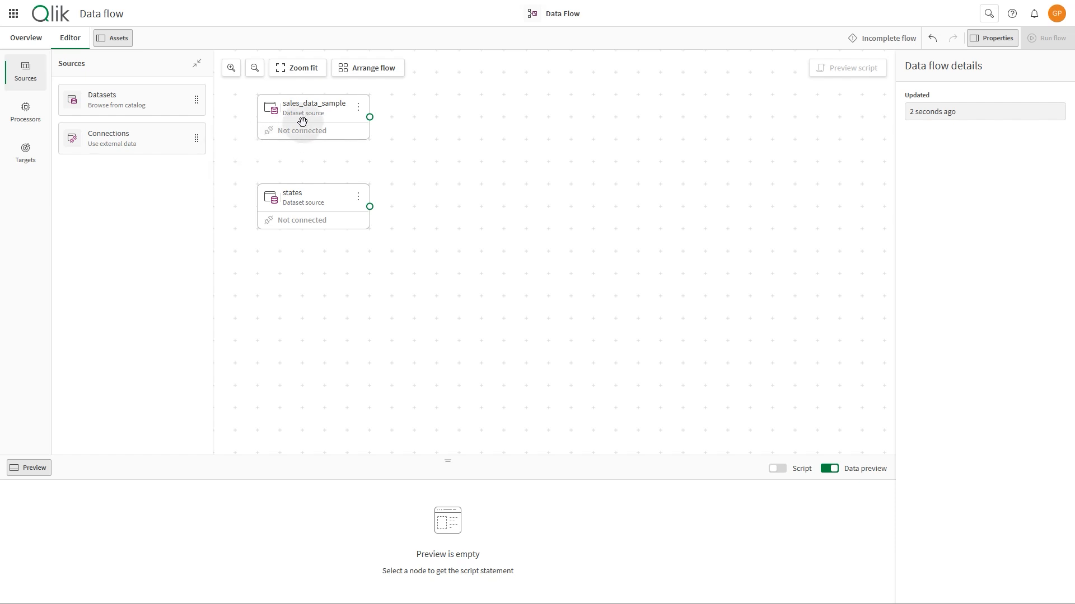
{"action": "left_click", "coordinate": [361, 111]}
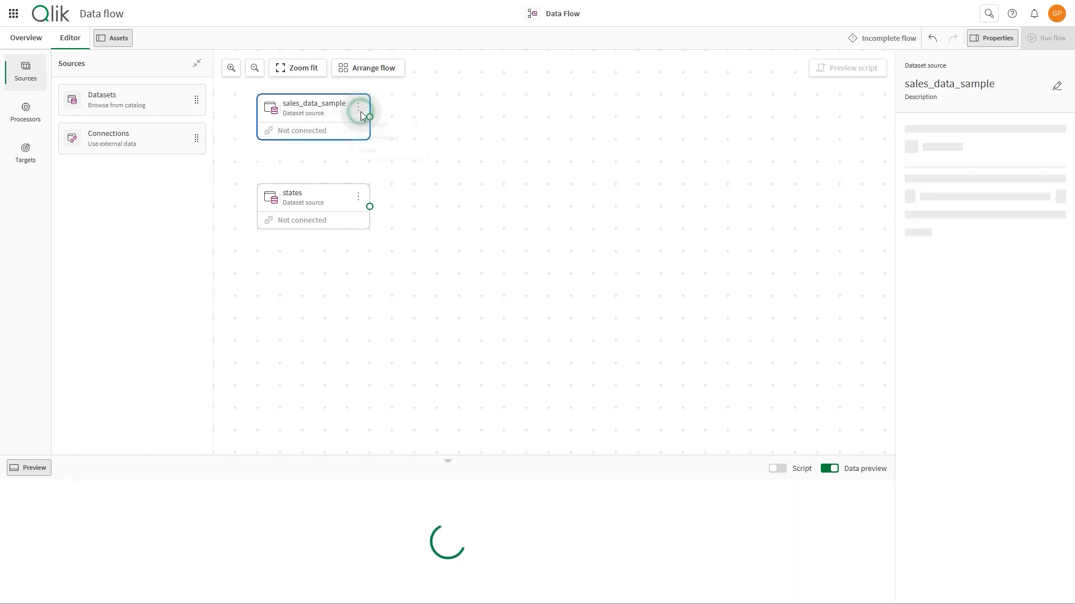
{"action": "left_click", "coordinate": [372, 145]}
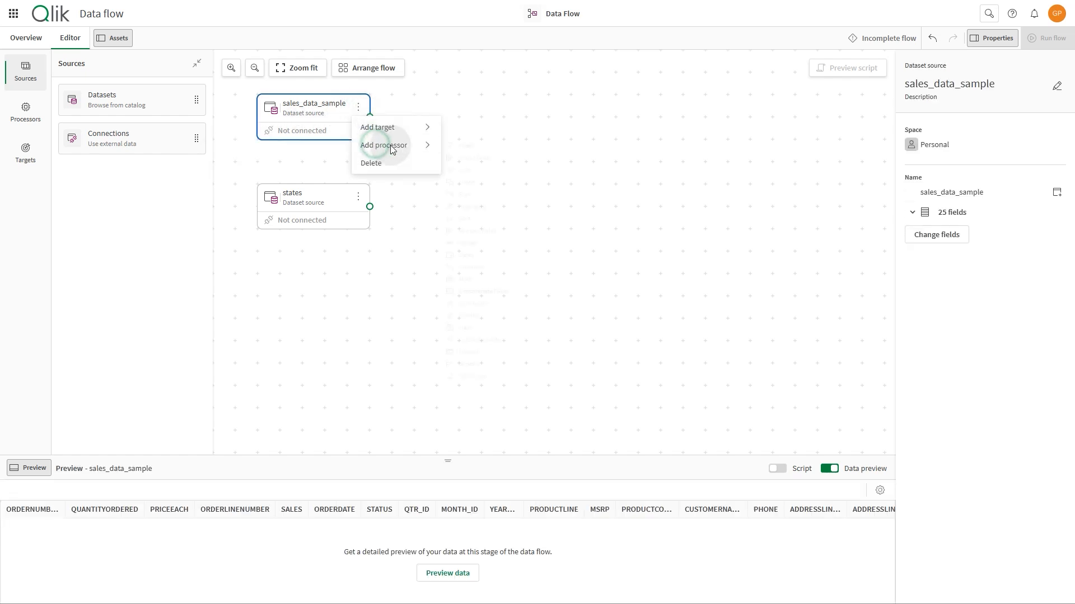
{"action": "left_click", "coordinate": [492, 150]}
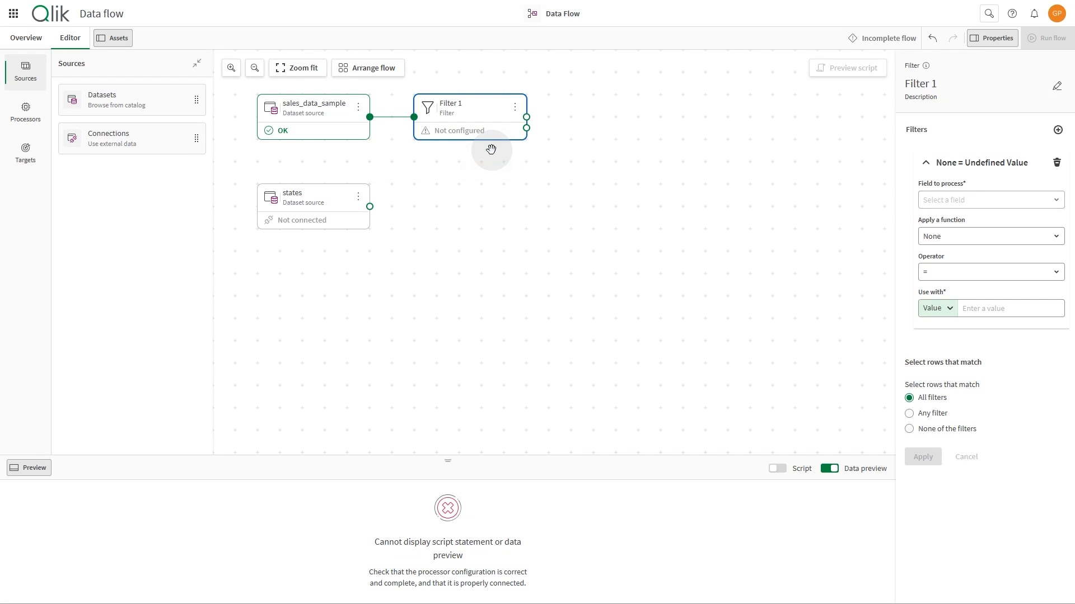
- Rename the filter processor "US Filter" and give it the description "Filter on US customers"
{"action": "left_click", "coordinate": [1049, 88]}
{"action": "triple_click", "coordinate": [917, 91]}
{"action": "type", "text": "US Filter"}
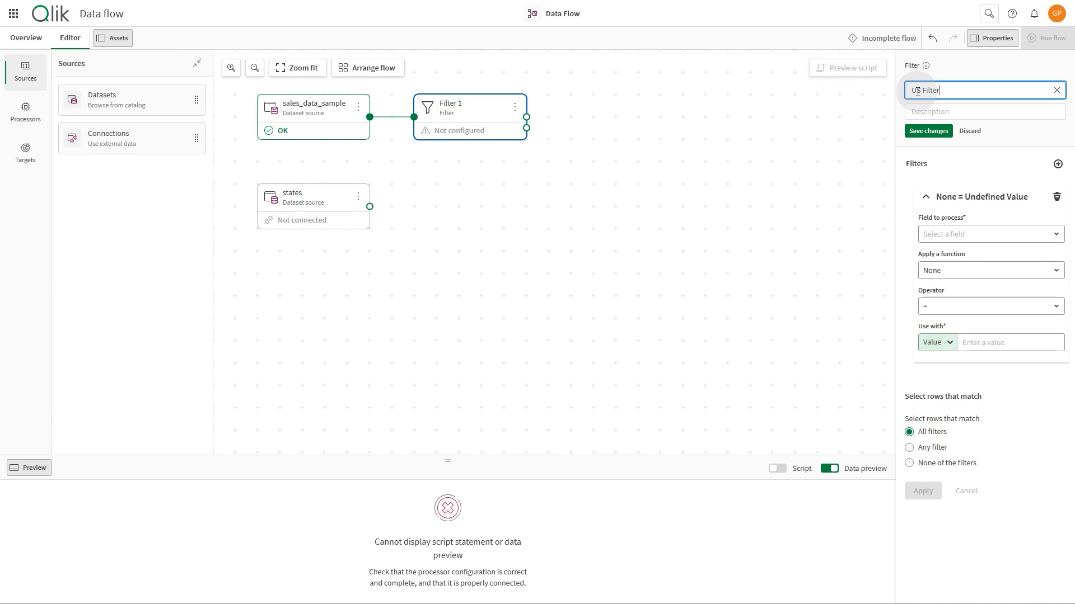
{"action": "left_click", "coordinate": [972, 110]}
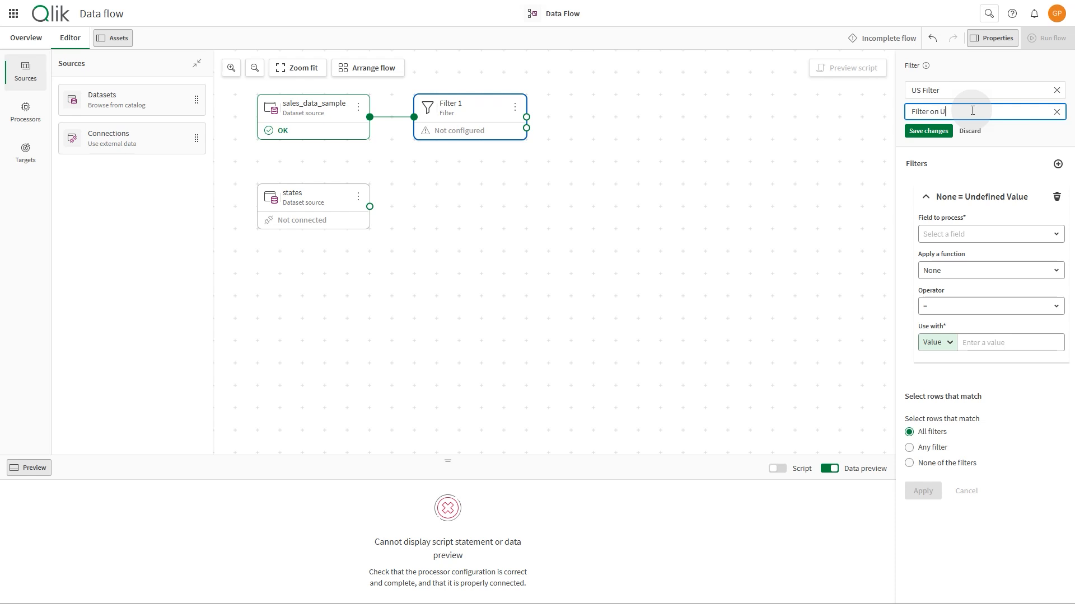
{"action": "type", "text": "Filter on US customers"}
{"action": "key", "text": "Return"}
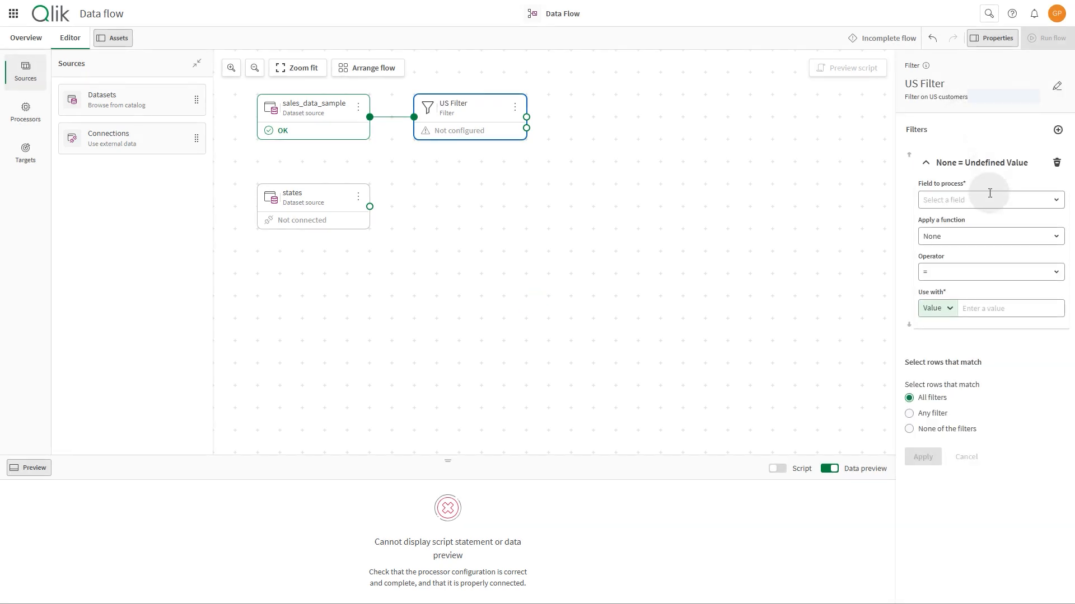
- Configure US Filter to keep rows where COUNTRY = USA, matching all filters, and apply the settings
{"action": "left_click", "coordinate": [990, 197]}
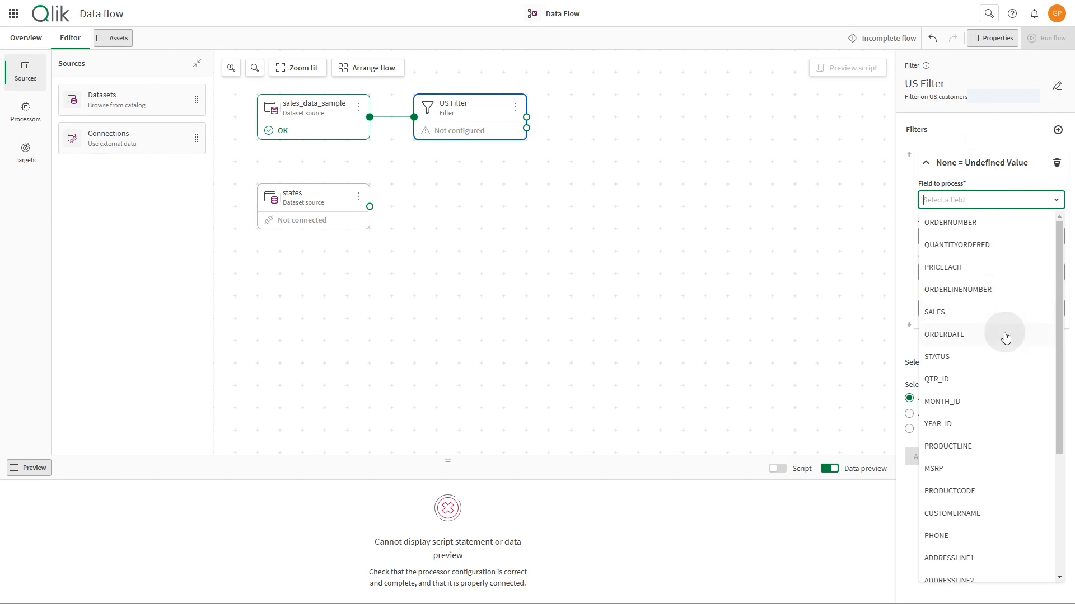
{"action": "scroll", "coordinate": [985, 403], "scroll_direction": "down", "scroll_amount": 4}
{"action": "left_click", "coordinate": [950, 479]}
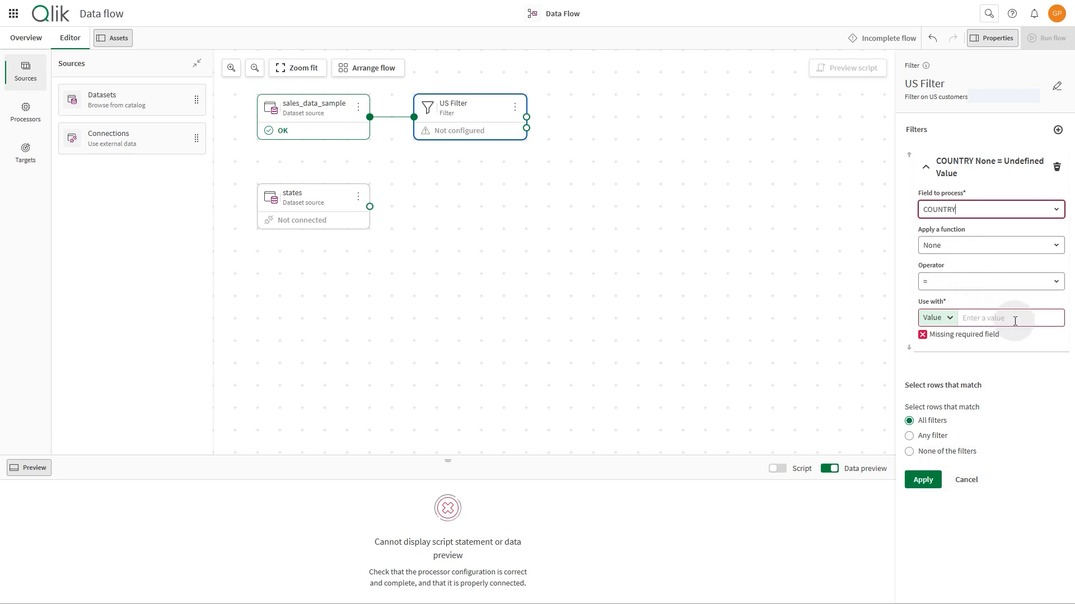
{"action": "left_click", "coordinate": [994, 318]}
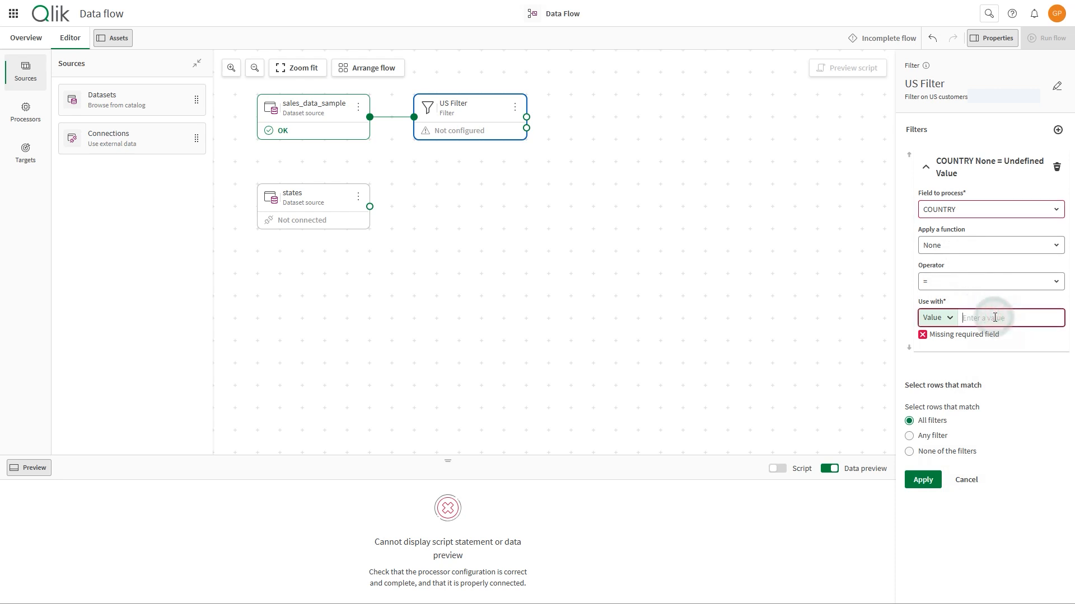
{"action": "type", "text": "USA"}
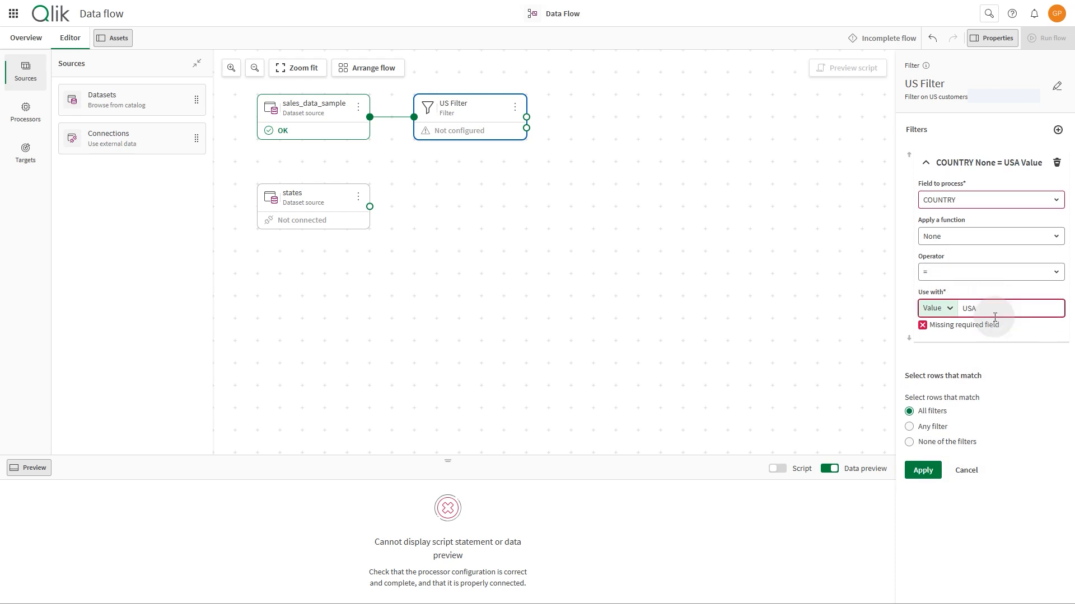
{"action": "left_click", "coordinate": [1007, 344]}
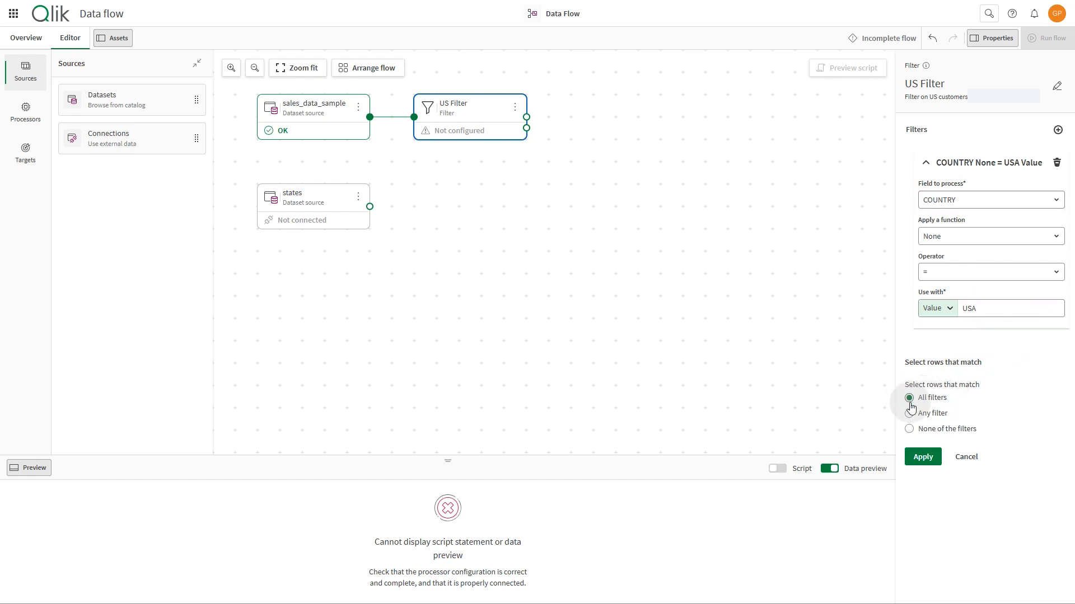
{"action": "left_click", "coordinate": [920, 458]}
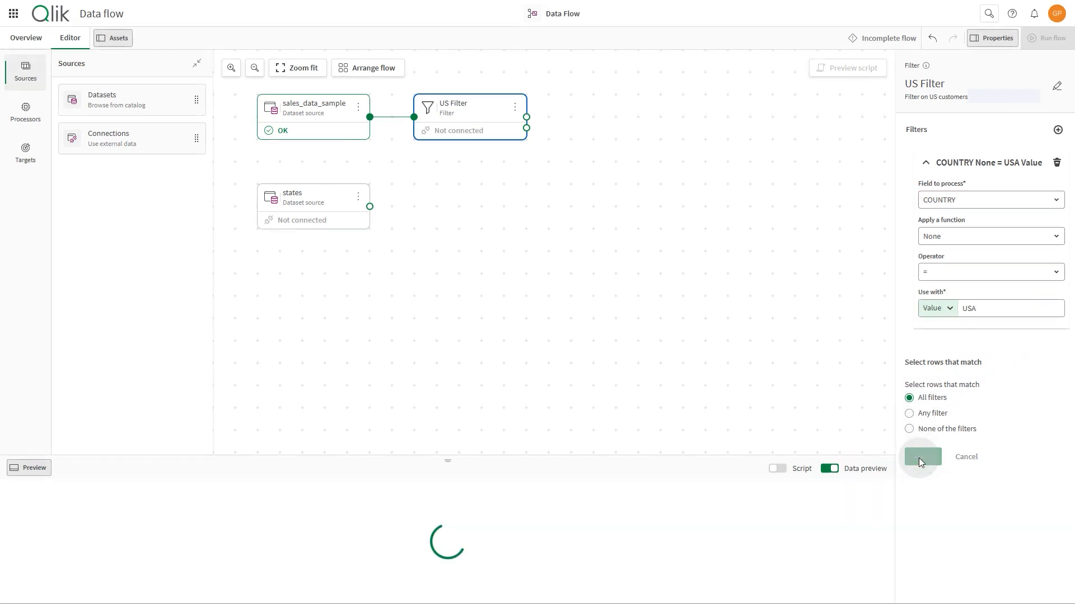
- Preview the US Filter's matching records and examine the COUNTRY and STATE columns
{"action": "left_click", "coordinate": [447, 574]}
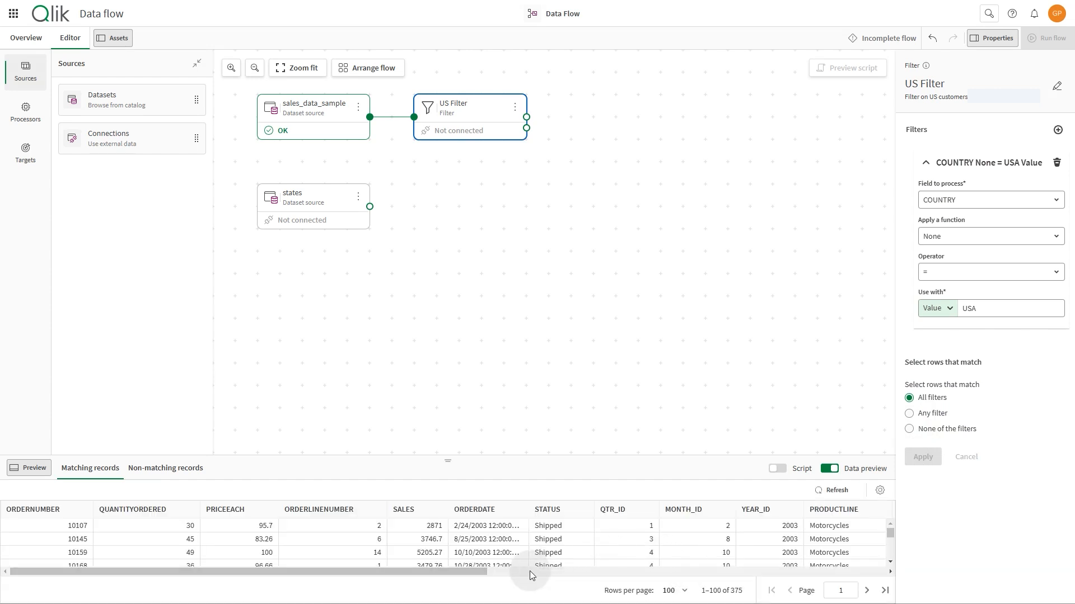
{"action": "left_click_drag", "start_coordinate": [462, 570], "coordinate": [851, 576]}
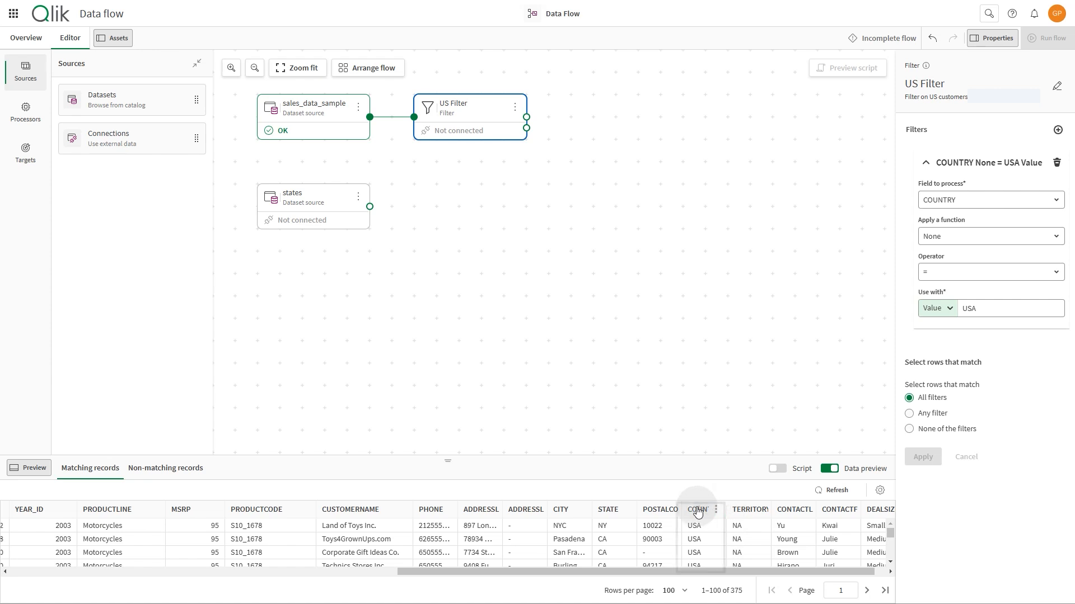
{"action": "scroll", "coordinate": [696, 517], "scroll_direction": "down", "scroll_amount": 3}
{"action": "scroll", "coordinate": [697, 517], "scroll_direction": "down", "scroll_amount": 5}
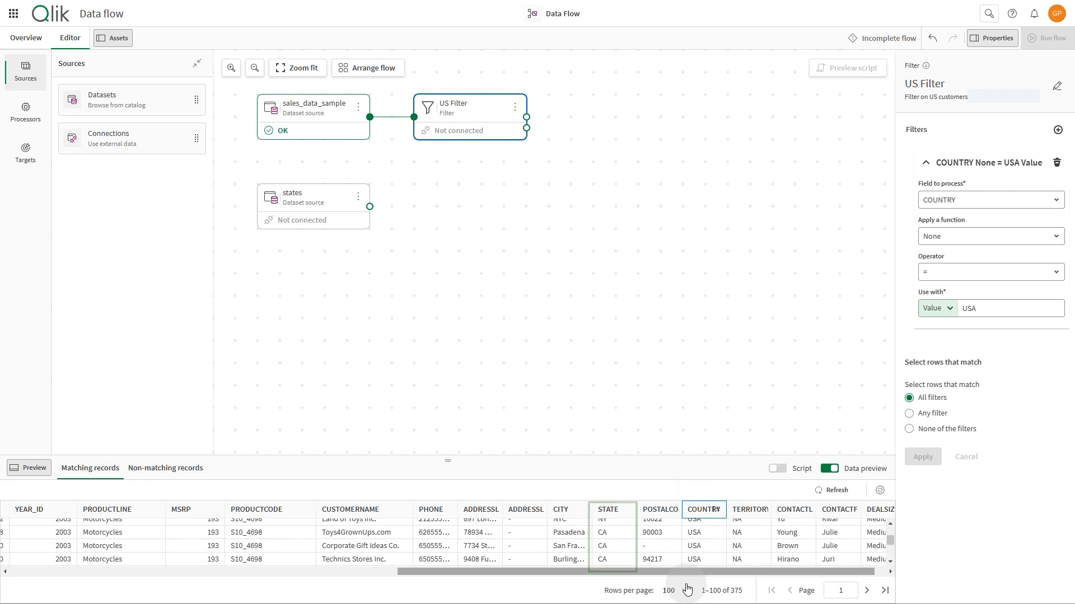
- Preview the states source data in an enlarged preview area, examine the State and Abbreviation columns, and shrink the area back
{"action": "left_click", "coordinate": [326, 207]}
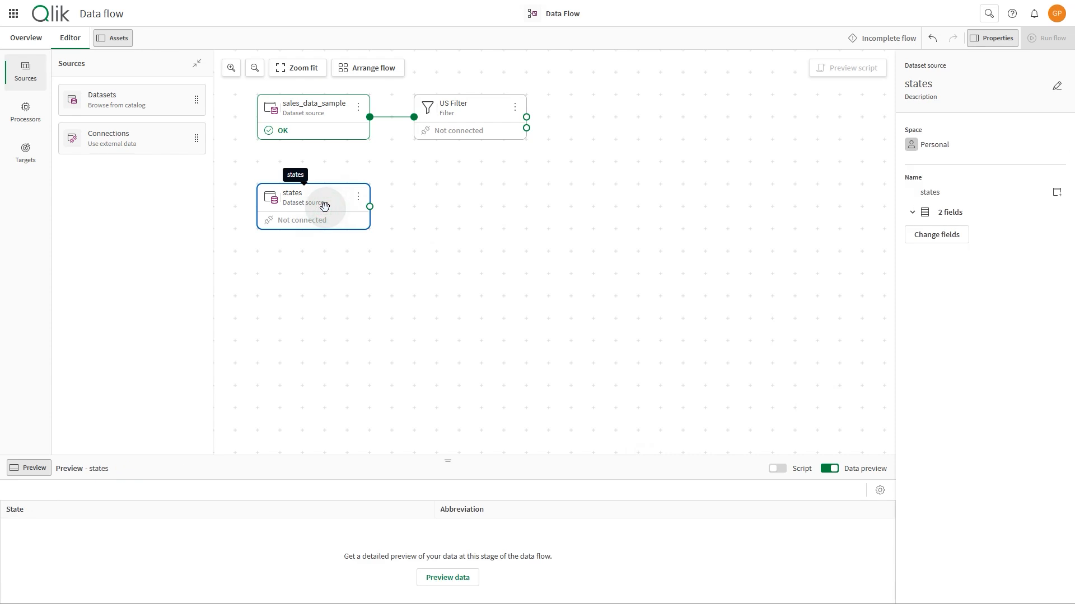
{"action": "left_click", "coordinate": [445, 578]}
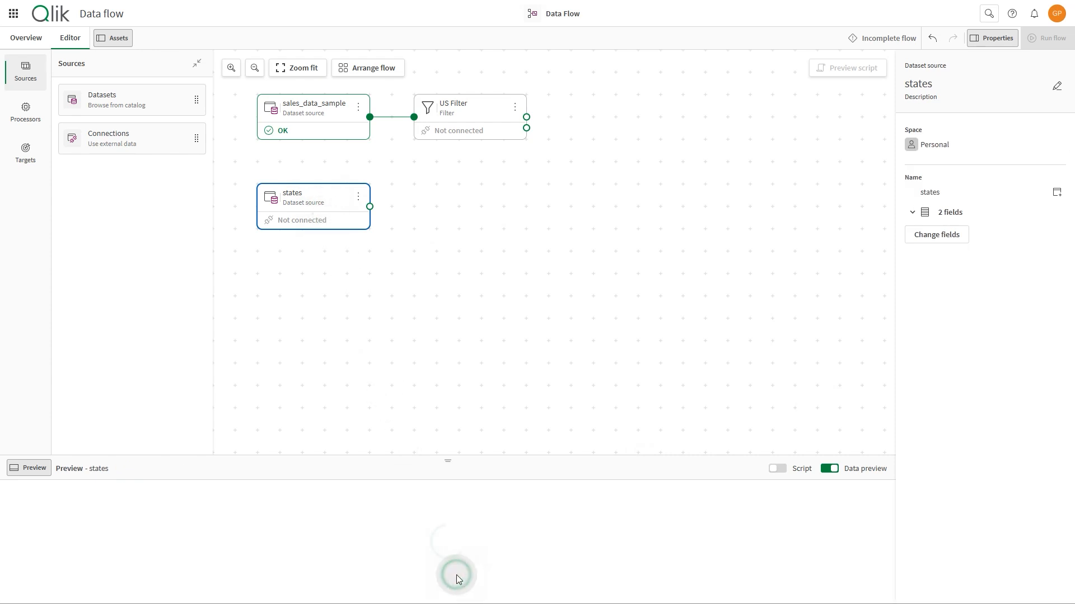
{"action": "left_click_drag", "start_coordinate": [444, 460], "coordinate": [443, 389]}
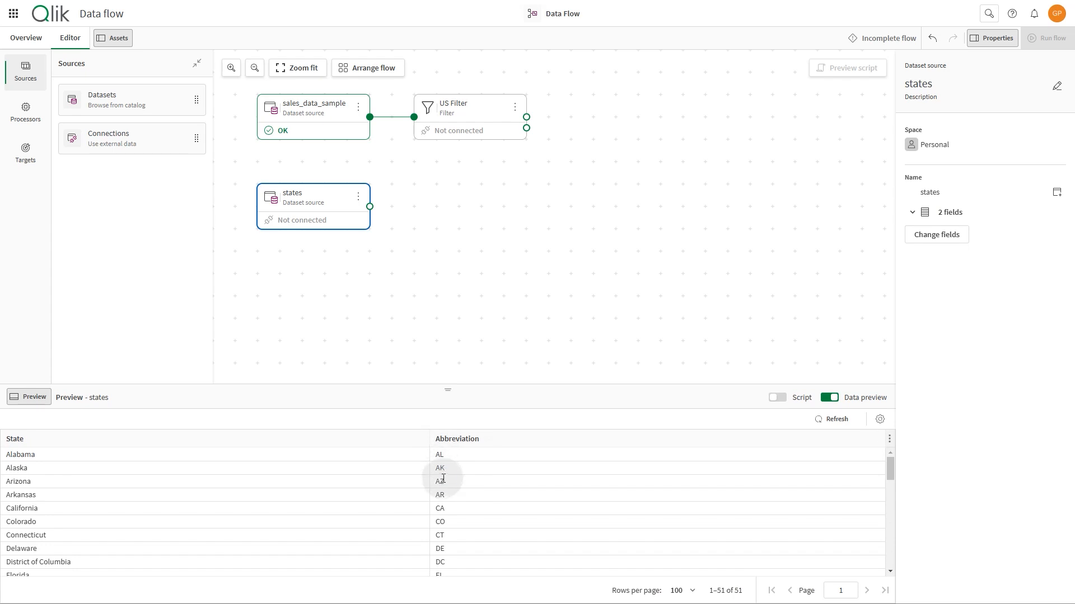
{"action": "scroll", "coordinate": [443, 481], "scroll_direction": "down", "scroll_amount": 1}
{"action": "scroll", "coordinate": [443, 486], "scroll_direction": "down", "scroll_amount": 6}
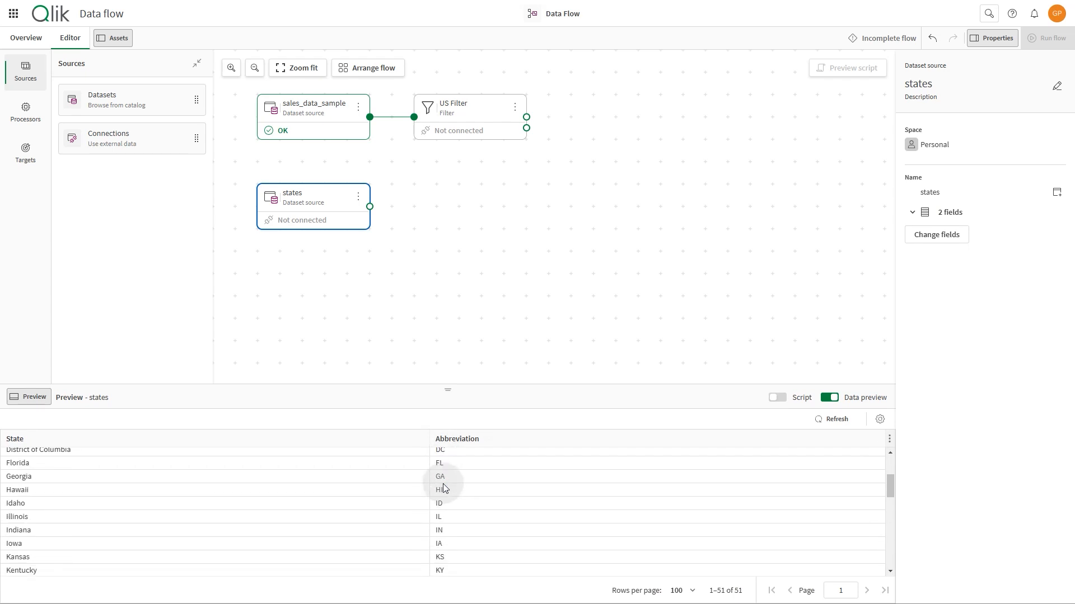
{"action": "scroll", "coordinate": [443, 485], "scroll_direction": "down", "scroll_amount": 2}
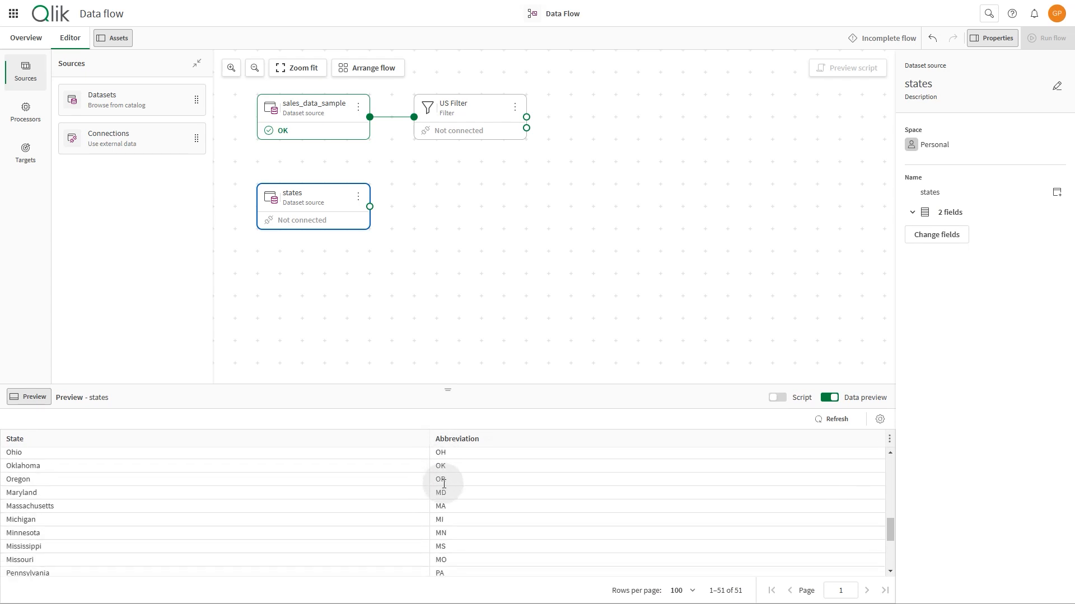
{"action": "scroll", "coordinate": [443, 485], "scroll_direction": "down", "scroll_amount": 2}
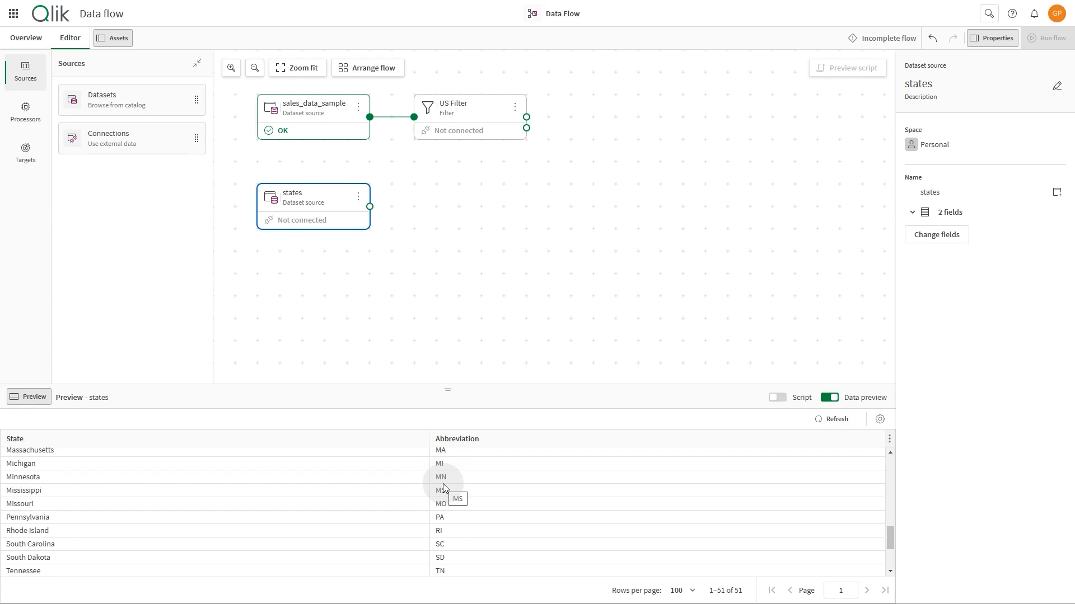
{"action": "mouse_move", "coordinate": [447, 389]}
{"action": "left_mouse_down"}
{"action": "mouse_move", "coordinate": [448, 317]}
{"action": "mouse_move", "coordinate": [450, 373]}
{"action": "left_mouse_up"}
{"action": "left_click_drag", "start_coordinate": [450, 413], "coordinate": [448, 460]}
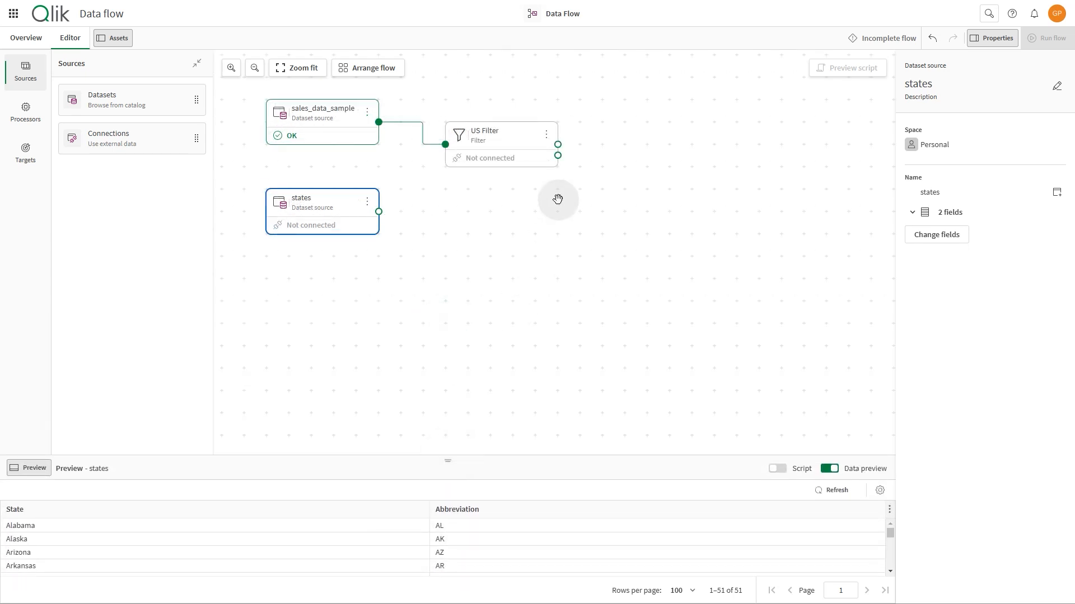
- Add a Join processor to the matching branch of US Filter and rename it "Full States names"
{"action": "left_click", "coordinate": [546, 136]}
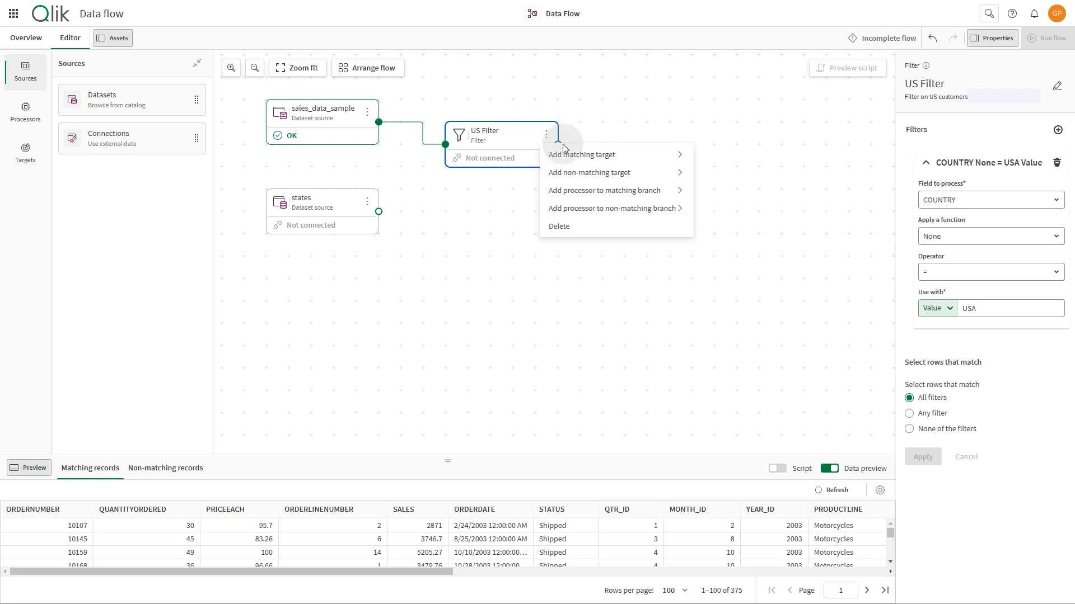
{"action": "left_click", "coordinate": [649, 196]}
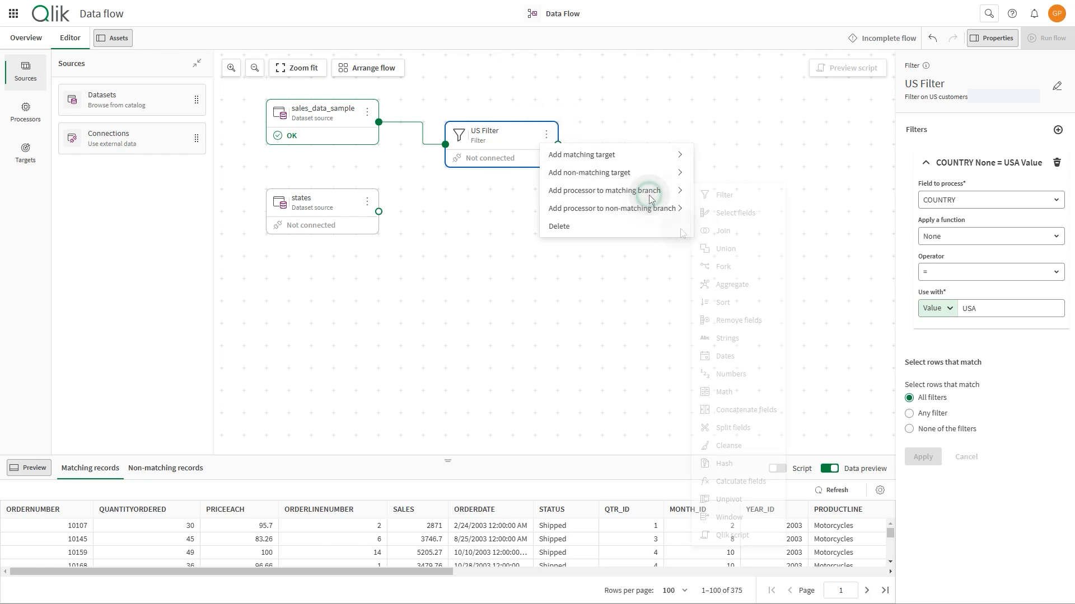
{"action": "left_click", "coordinate": [730, 232]}
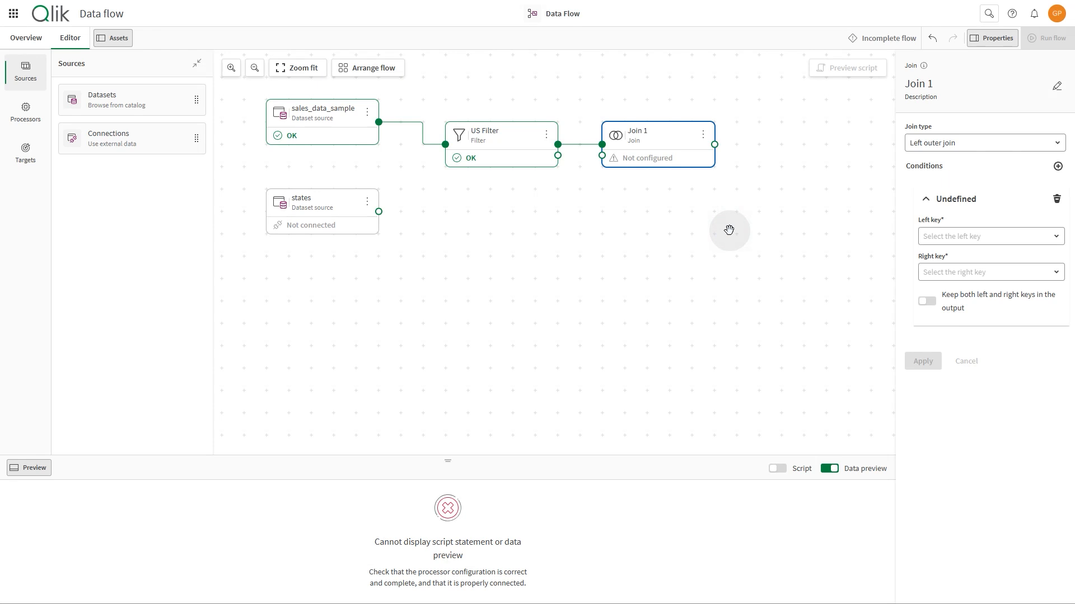
{"action": "left_click", "coordinate": [1056, 85]}
{"action": "type", "text": "Full States names"}
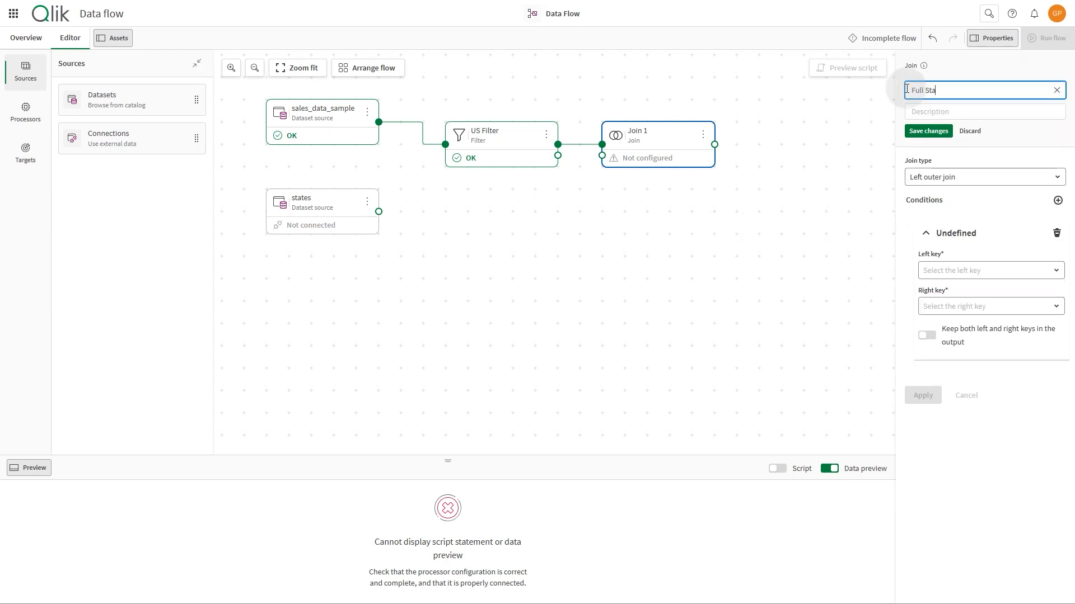
{"action": "left_click", "coordinate": [923, 131]}
- Connect the states source to the join's second input and join on left key STATE and right key Abbreviation, applying the settings
{"action": "left_click_drag", "start_coordinate": [380, 212], "coordinate": [385, 215]}
{"action": "left_click_drag", "start_coordinate": [613, 181], "coordinate": [601, 155]}
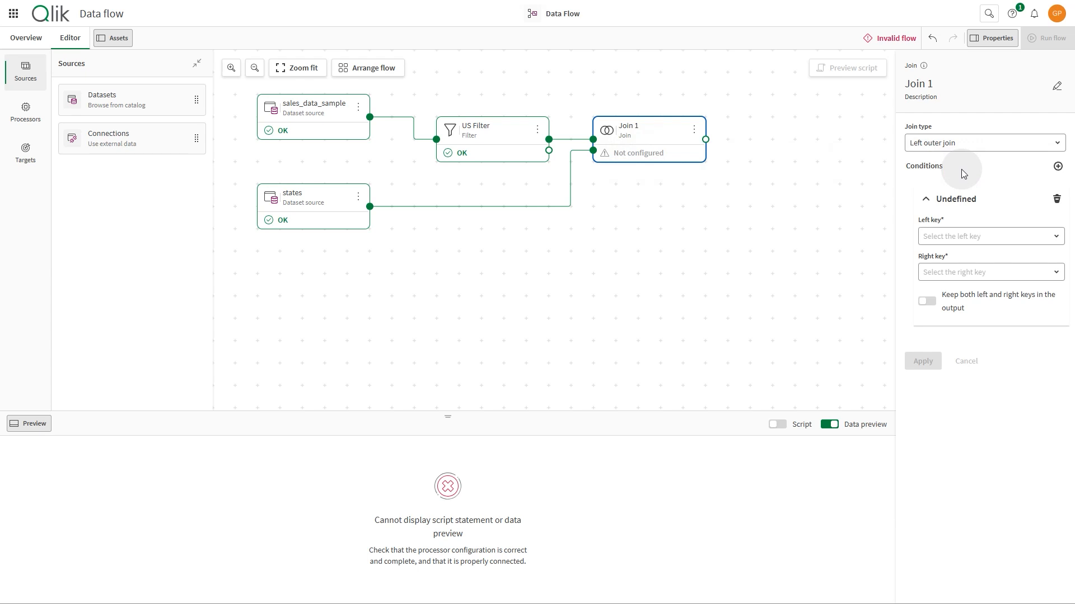
{"action": "left_click", "coordinate": [957, 236]}
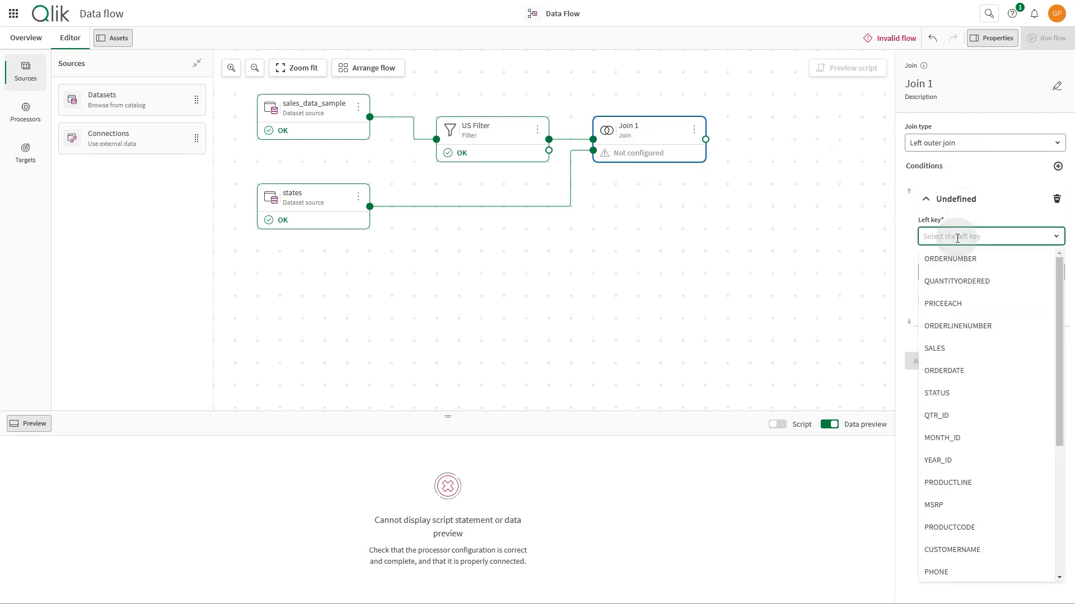
{"action": "type", "text": "stat"}
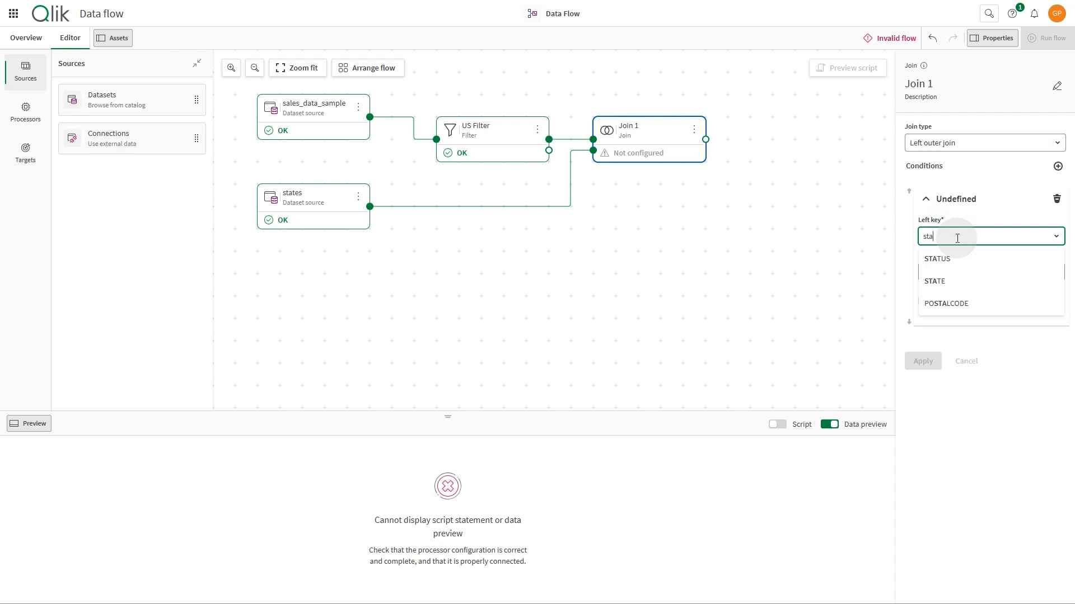
{"action": "left_click", "coordinate": [945, 282]}
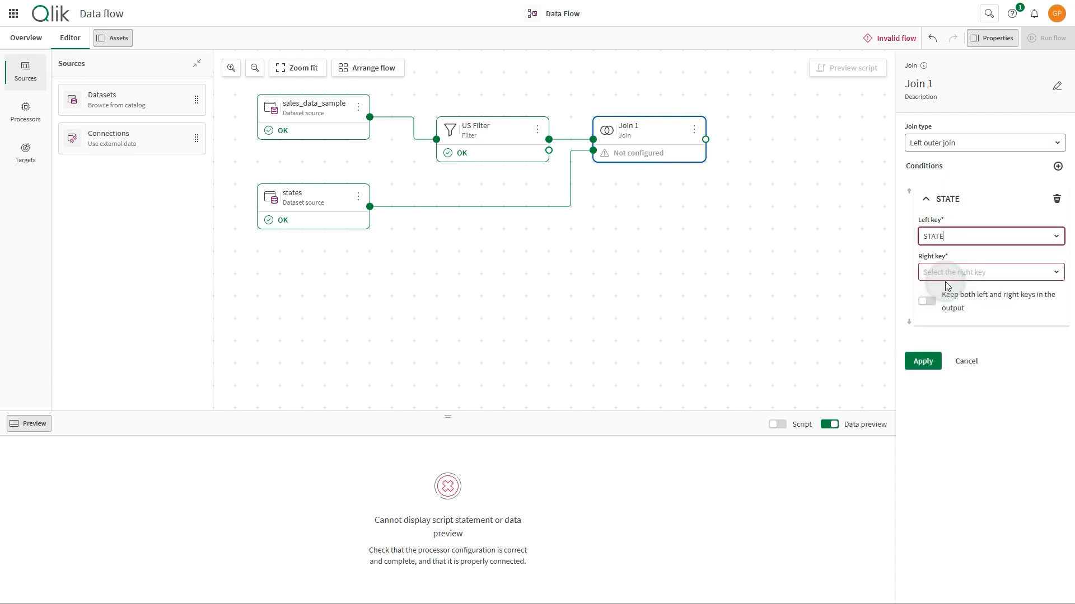
{"action": "left_click", "coordinate": [947, 274]}
{"action": "left_click", "coordinate": [949, 313]}
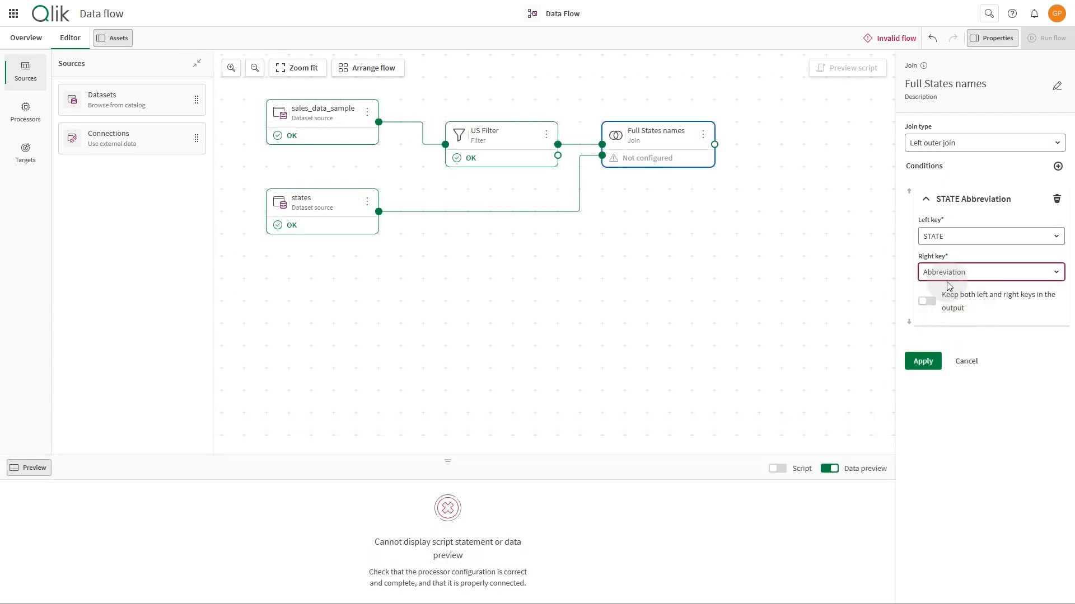
{"action": "left_click", "coordinate": [924, 361]}
{"action": "left_click", "coordinate": [925, 361]}
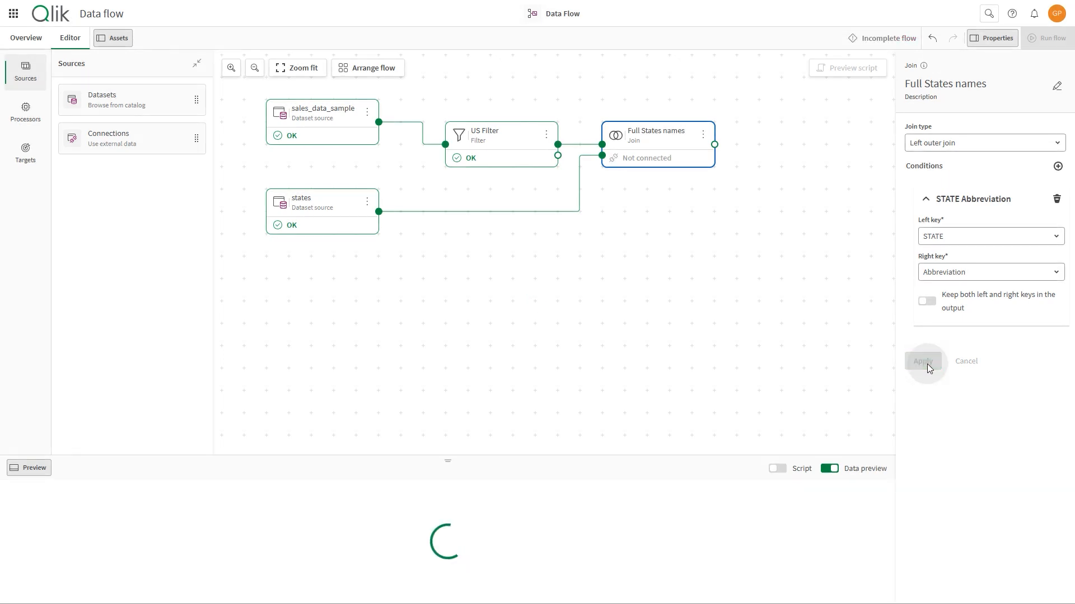
- Preview the join's output data and compare the STATE and State columns
{"action": "left_click", "coordinate": [433, 570]}
{"action": "left_click", "coordinate": [482, 572]}
{"action": "left_click_drag", "start_coordinate": [482, 573], "coordinate": [885, 572]}
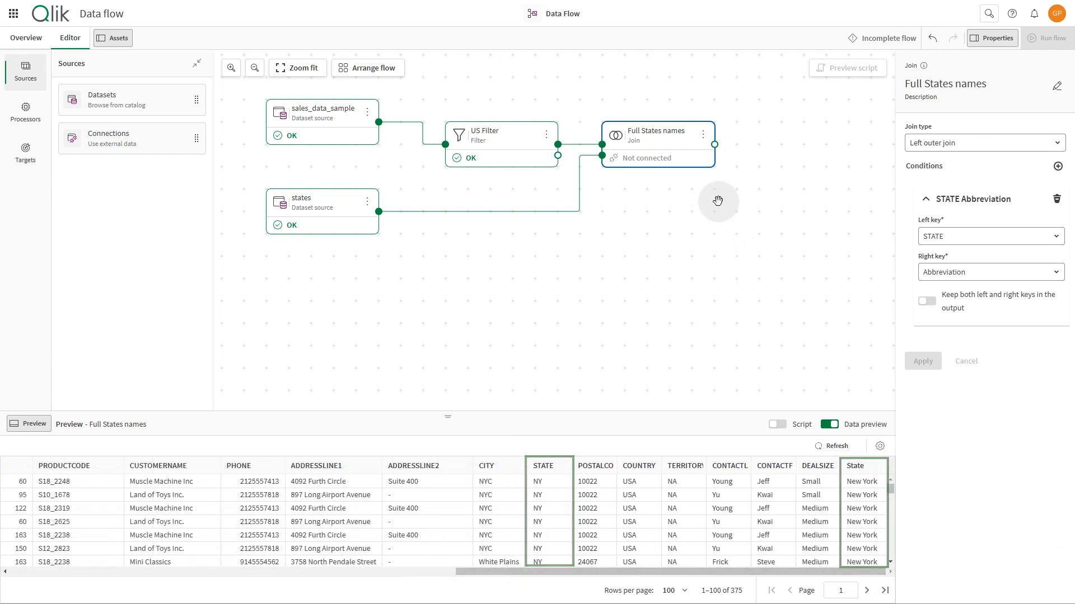
- Add a Select fields processor after Full States names and rename its fields STATE to STATECODE and State to STATENAME
{"action": "left_click", "coordinate": [702, 134]}
{"action": "mouse_move", "coordinate": [731, 178]}
{"action": "left_click", "coordinate": [815, 193]}
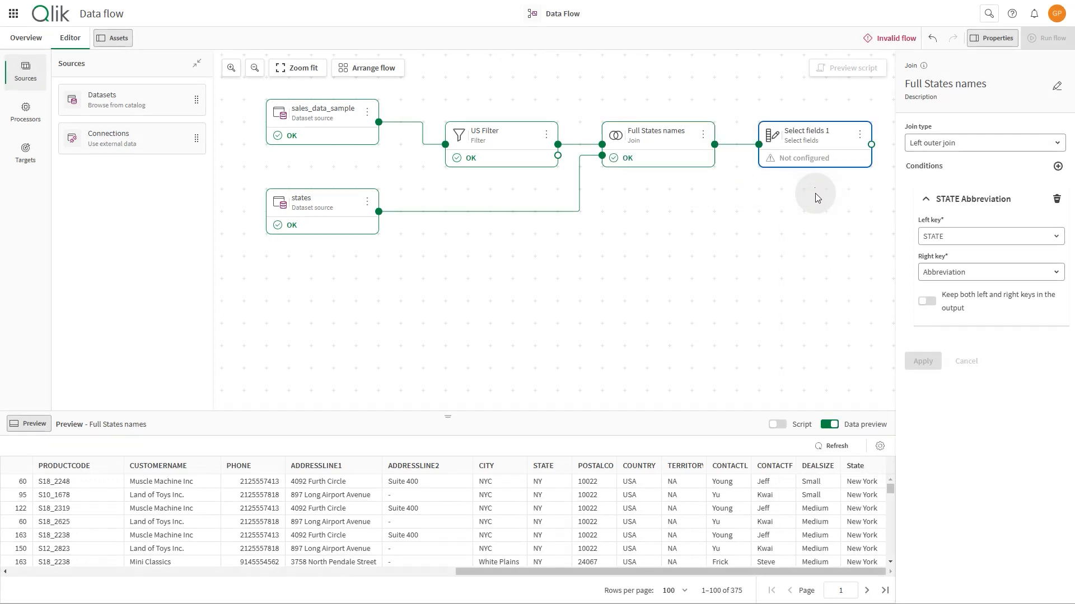
{"action": "scroll", "coordinate": [951, 260], "scroll_direction": "down", "scroll_amount": 5}
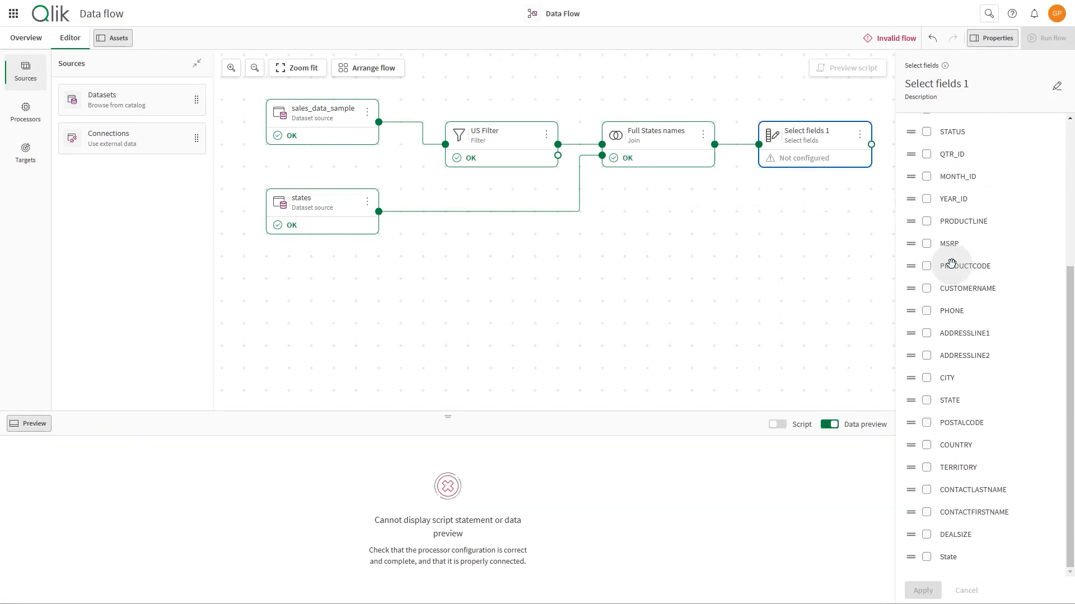
{"action": "left_click", "coordinate": [969, 401]}
{"action": "type", "text": "COD"}
{"action": "left_click", "coordinate": [1048, 400]}
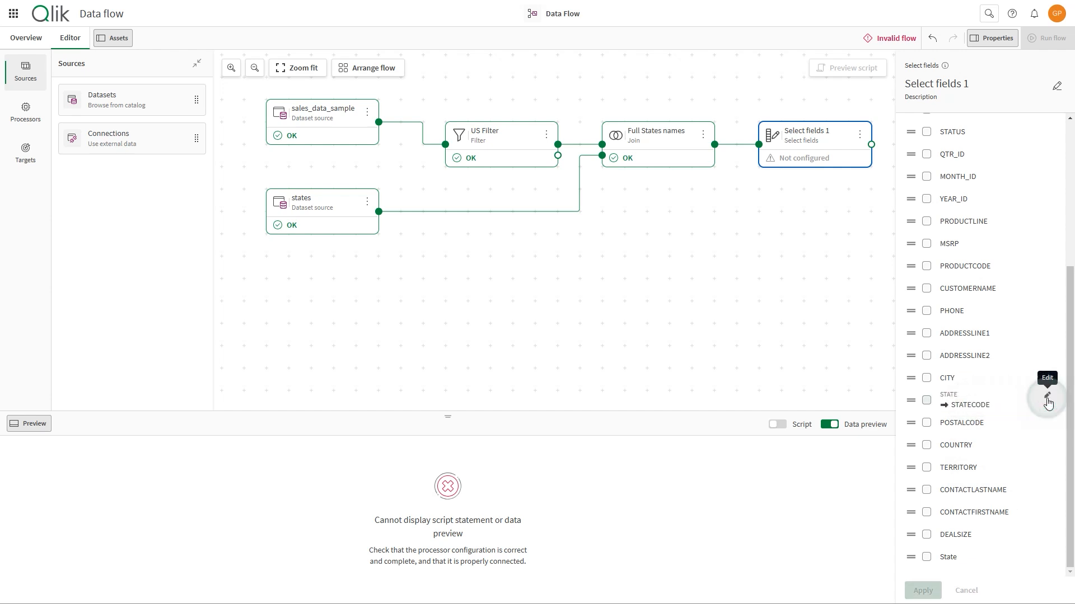
{"action": "left_click", "coordinate": [963, 557]}
{"action": "type", "text": "STATENAME"}
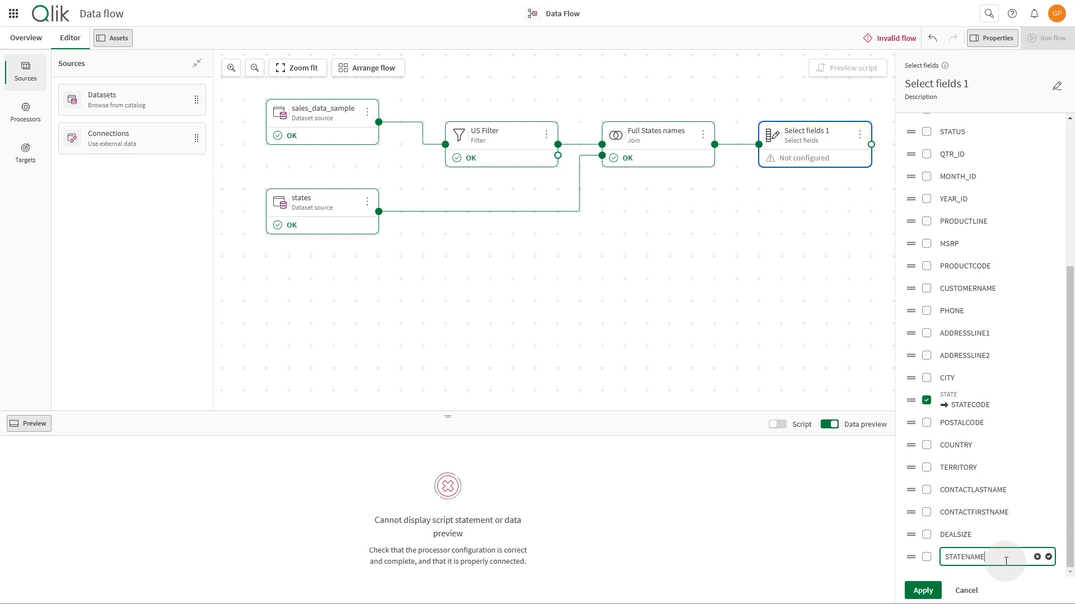
{"action": "left_click", "coordinate": [1048, 557]}
- Apply the Select fields processor with all fields included and preview the STATECODE and STATENAME columns
{"action": "scroll", "coordinate": [994, 395], "scroll_direction": "up", "scroll_amount": 10}
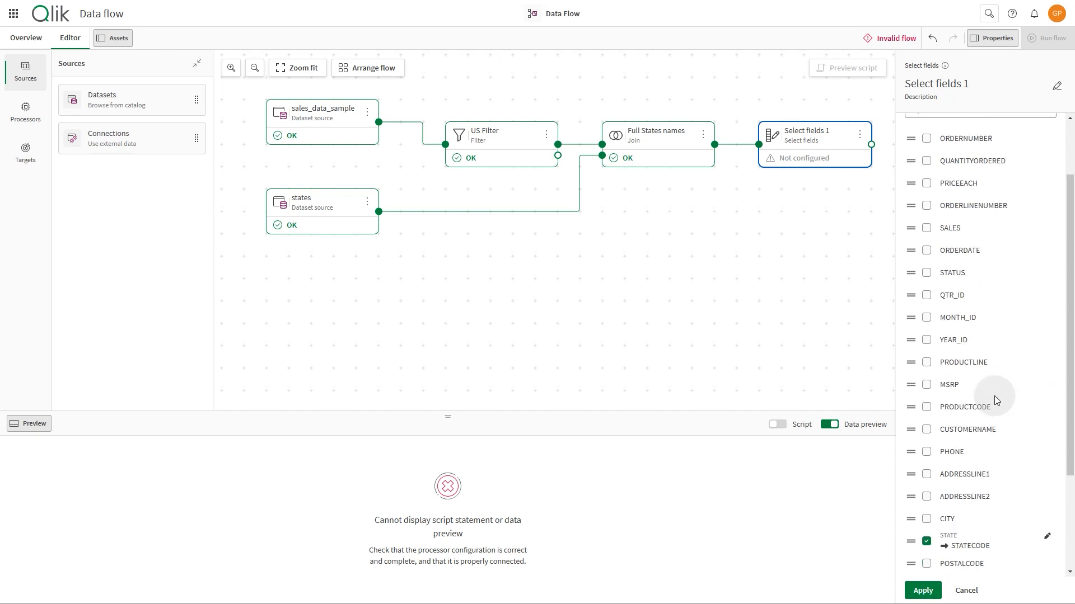
{"action": "left_click", "coordinate": [909, 164]}
{"action": "scroll", "coordinate": [927, 251], "scroll_direction": "down", "scroll_amount": 4}
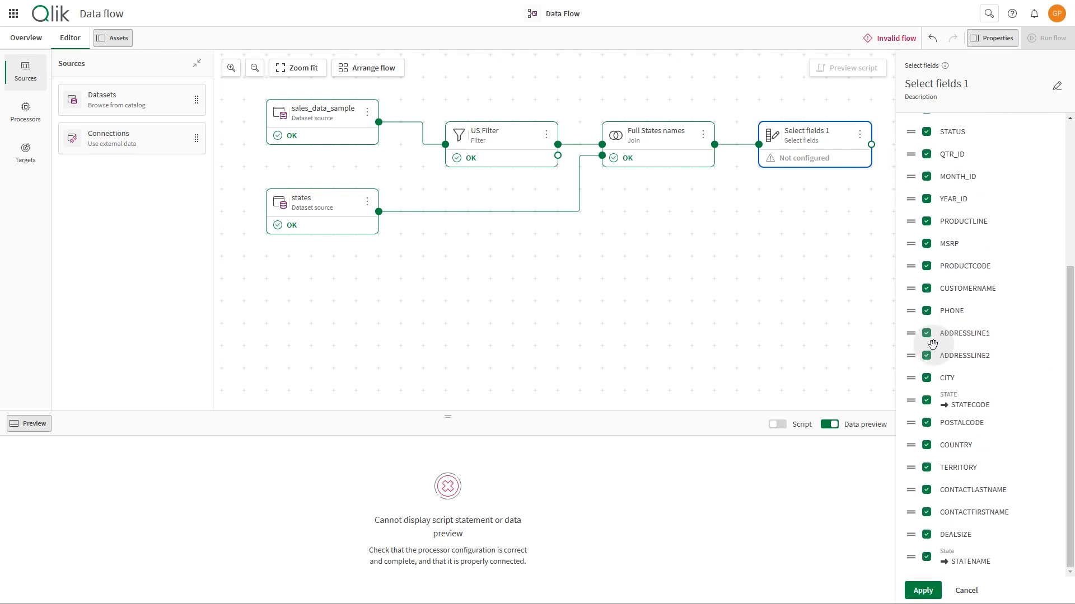
{"action": "left_click", "coordinate": [931, 593]}
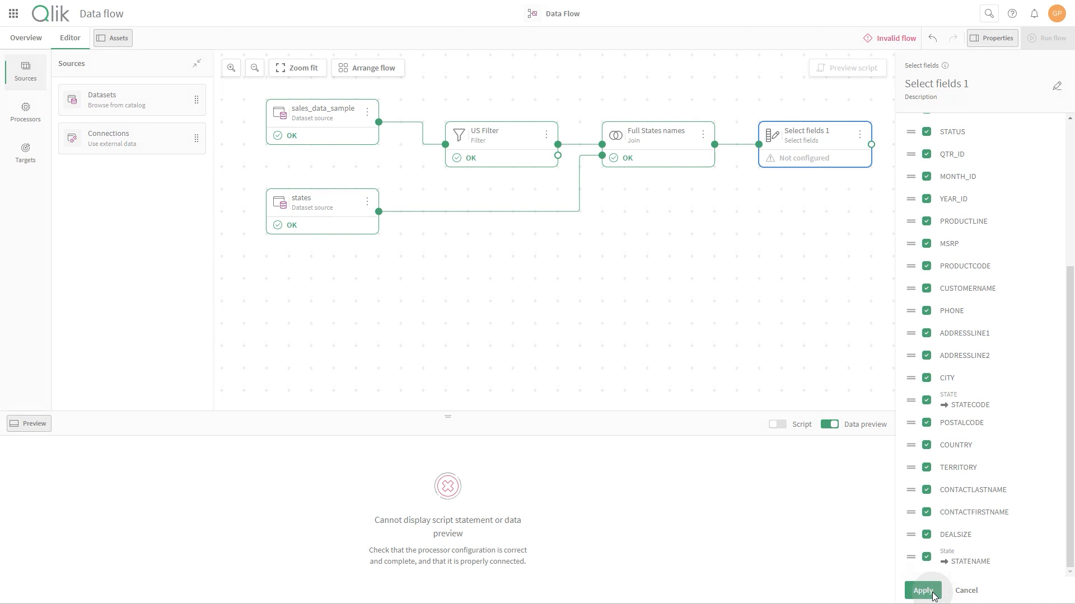
{"action": "left_click", "coordinate": [451, 549]}
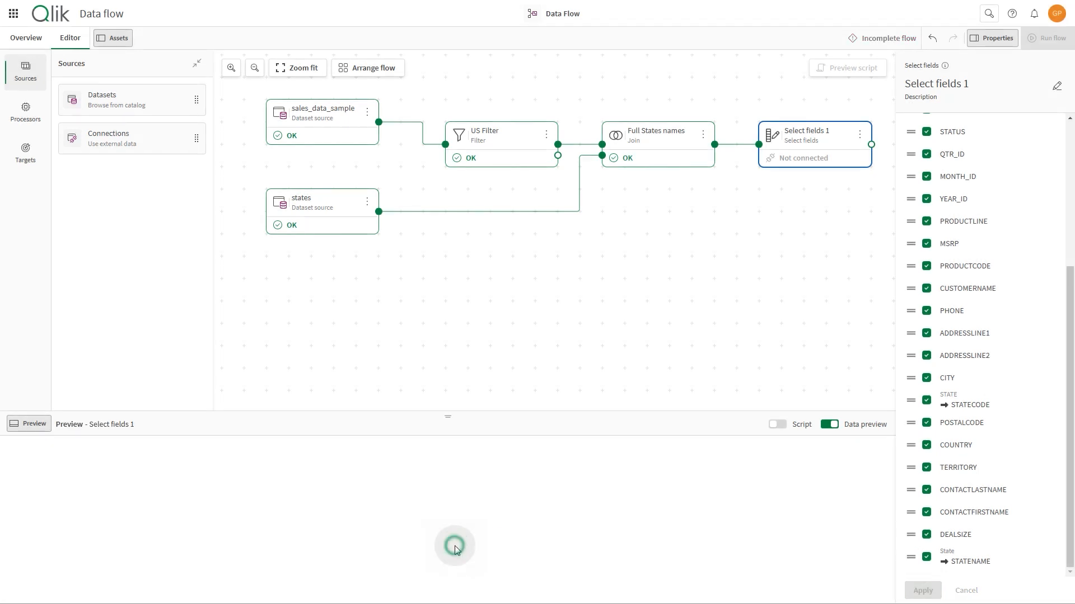
{"action": "left_click_drag", "start_coordinate": [207, 570], "coordinate": [661, 569]}
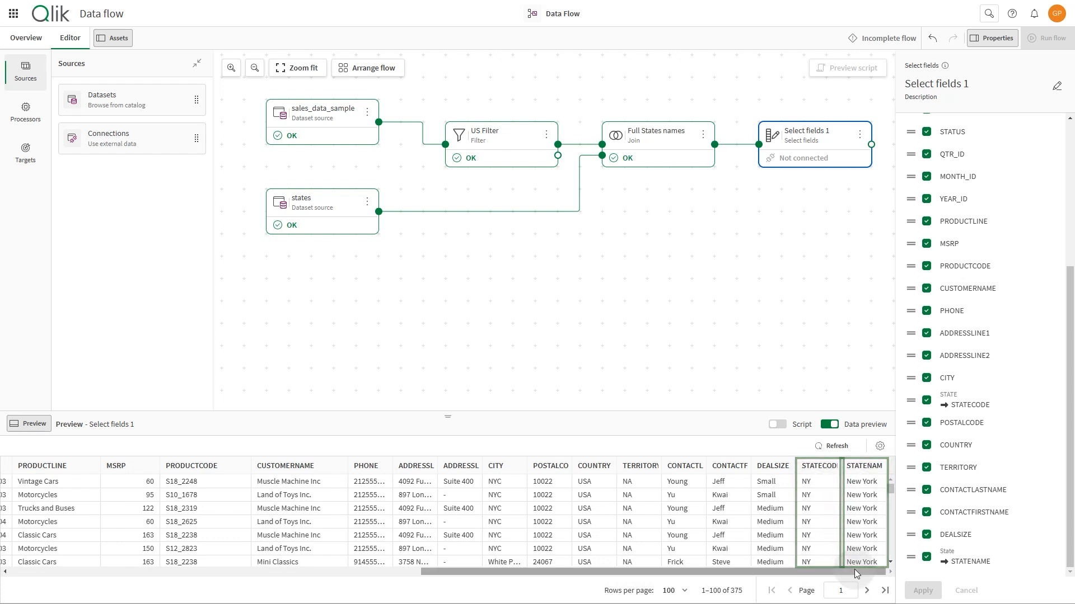
- Rename the Select fields processor "Reorganize state formatting" and save the change
{"action": "left_click_drag", "start_coordinate": [837, 227], "coordinate": [681, 260]}
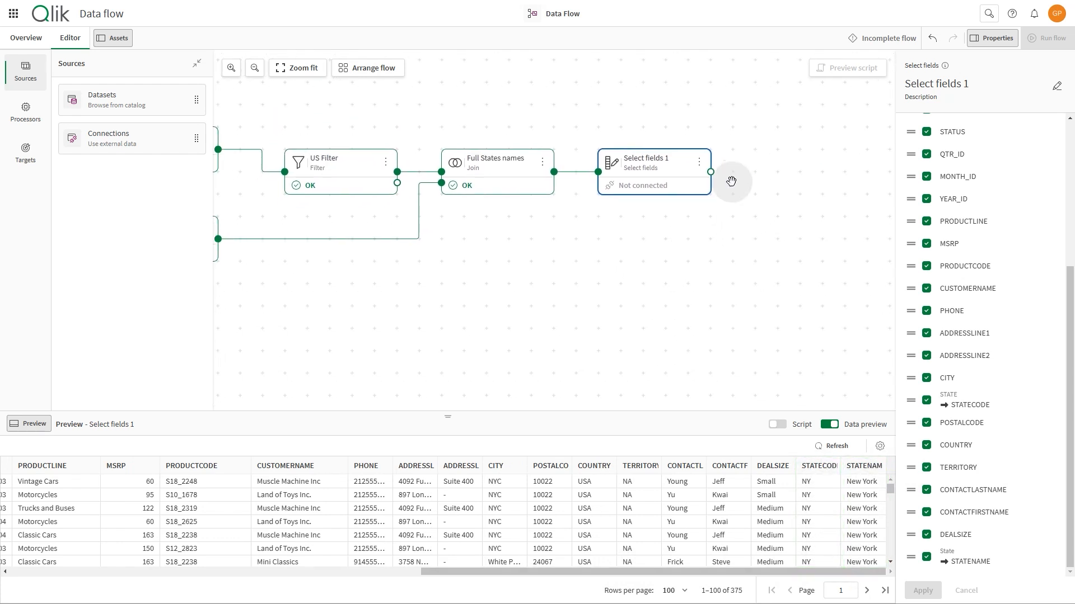
{"action": "left_click", "coordinate": [1057, 86]}
{"action": "left_click", "coordinate": [1002, 93]}
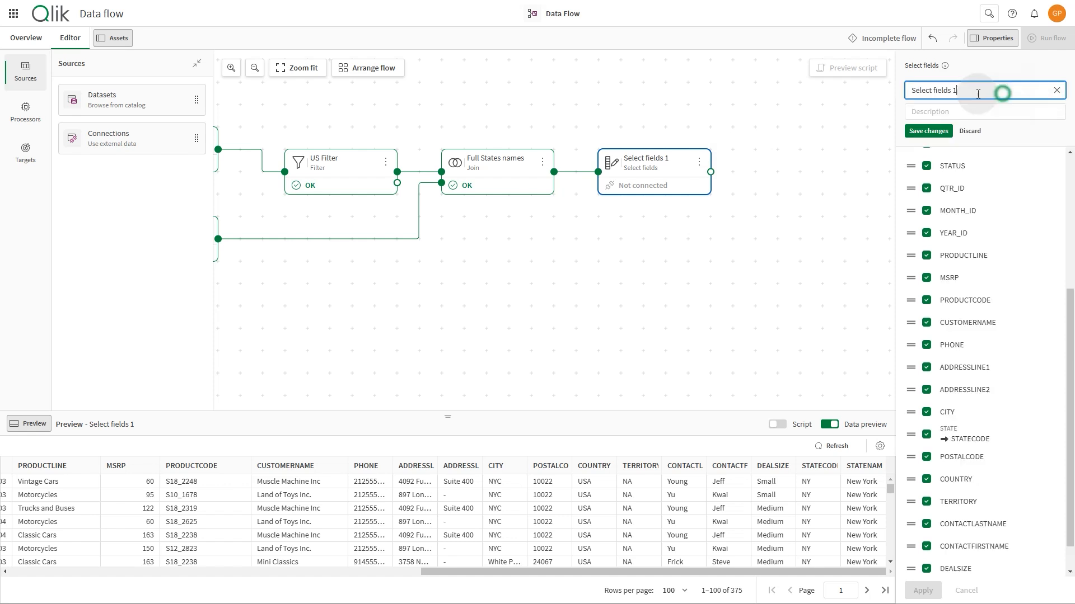
{"action": "key", "text": "ctrl+a"}
{"action": "type", "text": "Reorganize state formatting"}
{"action": "left_click", "coordinate": [925, 132]}
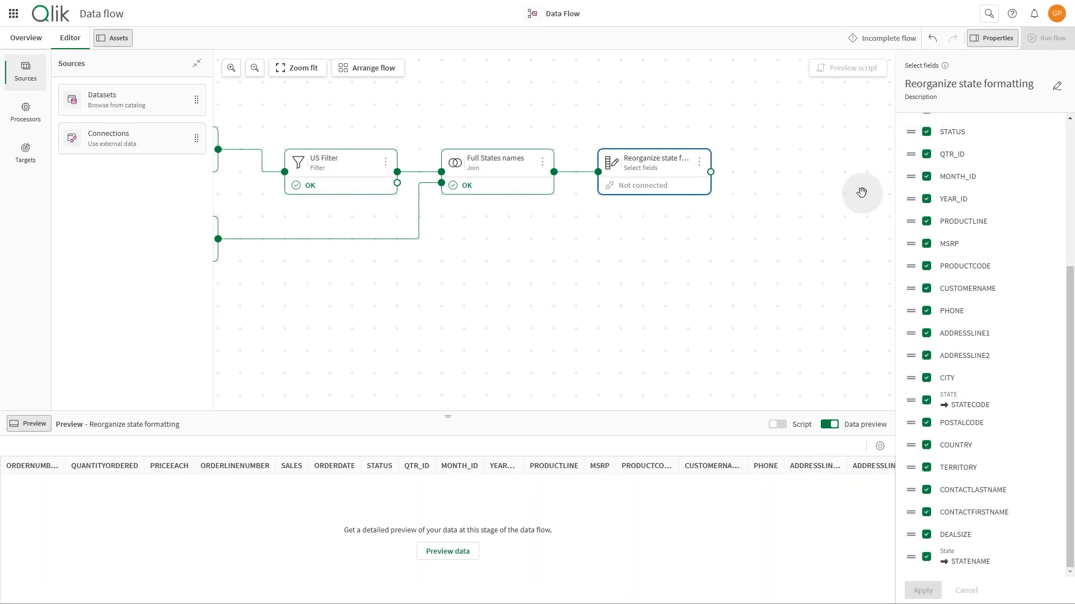
- Add a Strings processor after Reorganize state formatting and rename it "Upper case"
{"action": "left_click", "coordinate": [700, 162]}
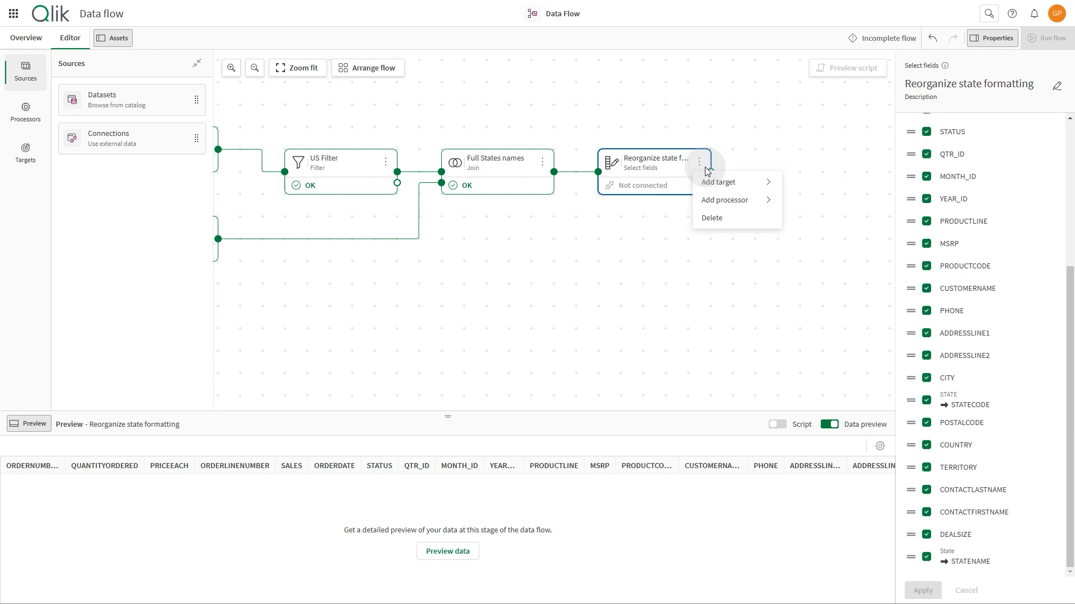
{"action": "left_click", "coordinate": [722, 200]}
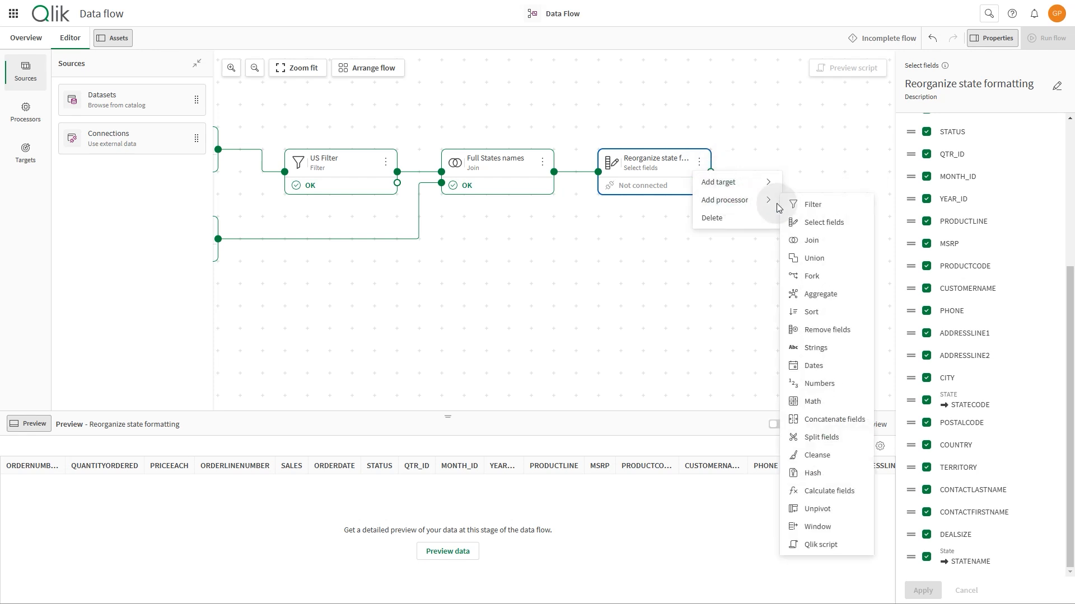
{"action": "left_click", "coordinate": [819, 350]}
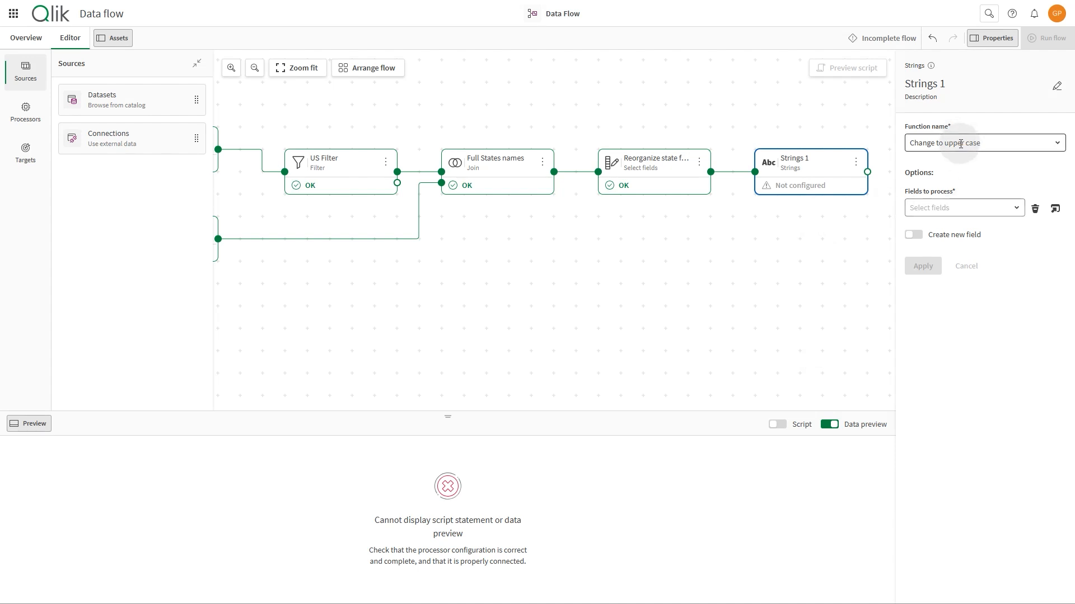
{"action": "left_click", "coordinate": [1057, 86]}
{"action": "type", "text": "Uppe"}
{"action": "left_click", "coordinate": [927, 130]}
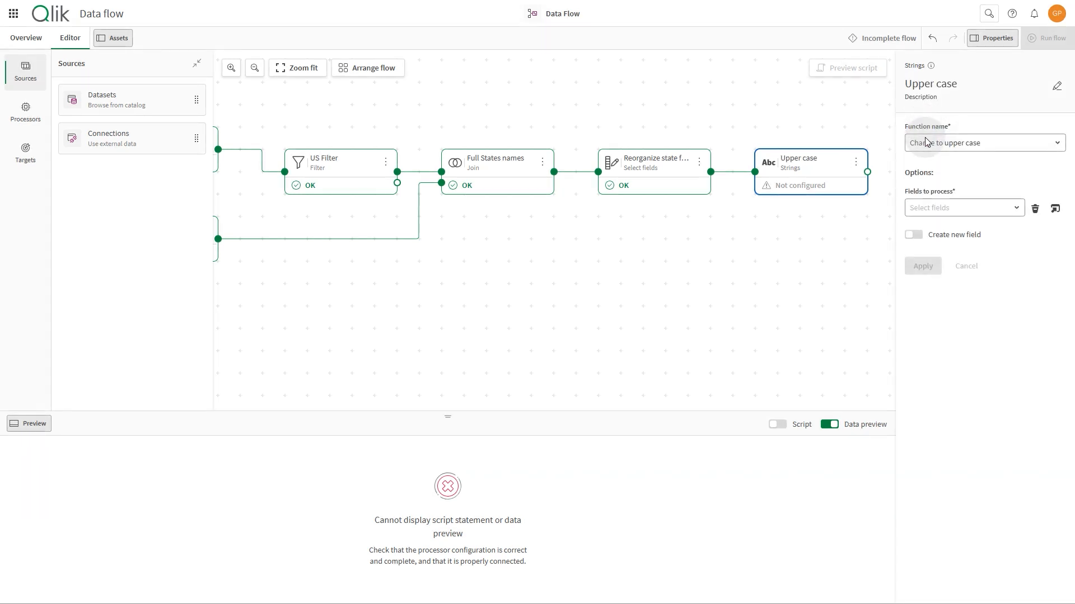
- Configure the Upper case processor to change the CONTACTLASTNAME field to upper case and apply the settings
{"action": "left_click", "coordinate": [991, 146]}
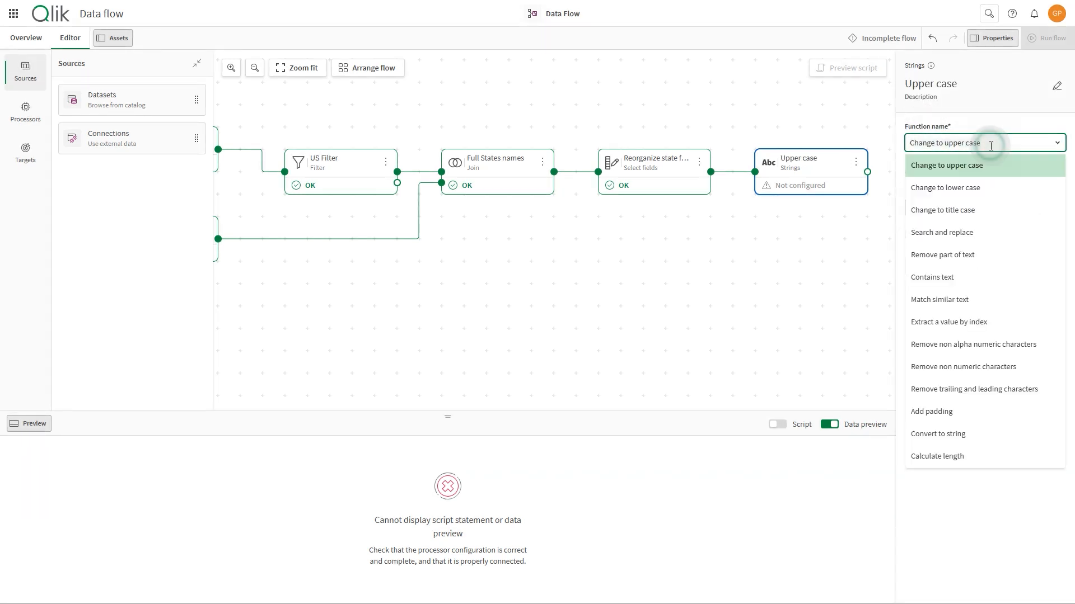
{"action": "left_click", "coordinate": [989, 162]}
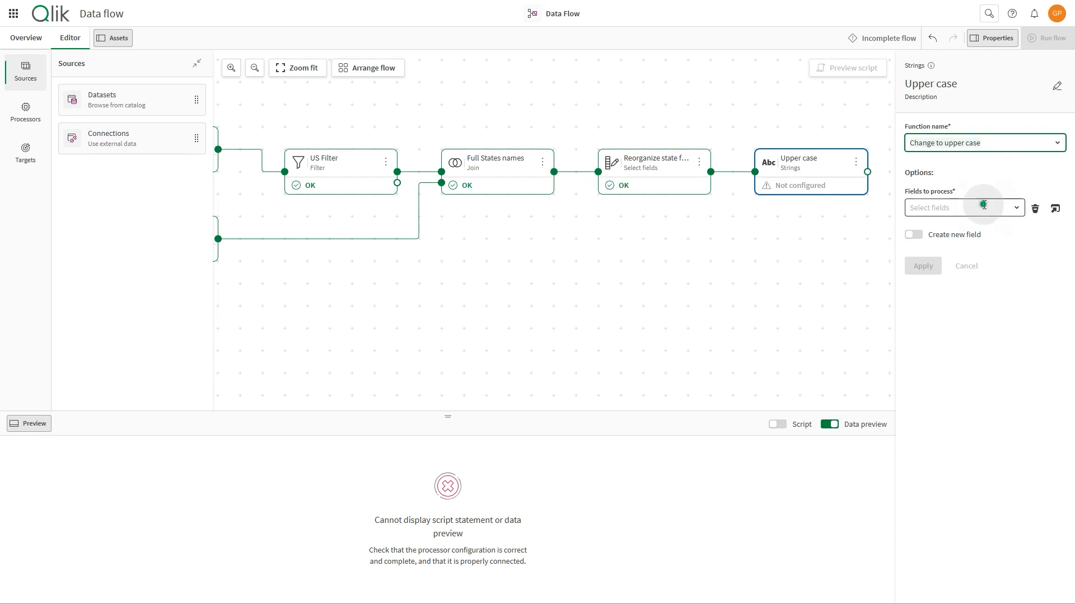
{"action": "left_click", "coordinate": [984, 205]}
{"action": "scroll", "coordinate": [989, 432], "scroll_direction": "down", "scroll_amount": 3}
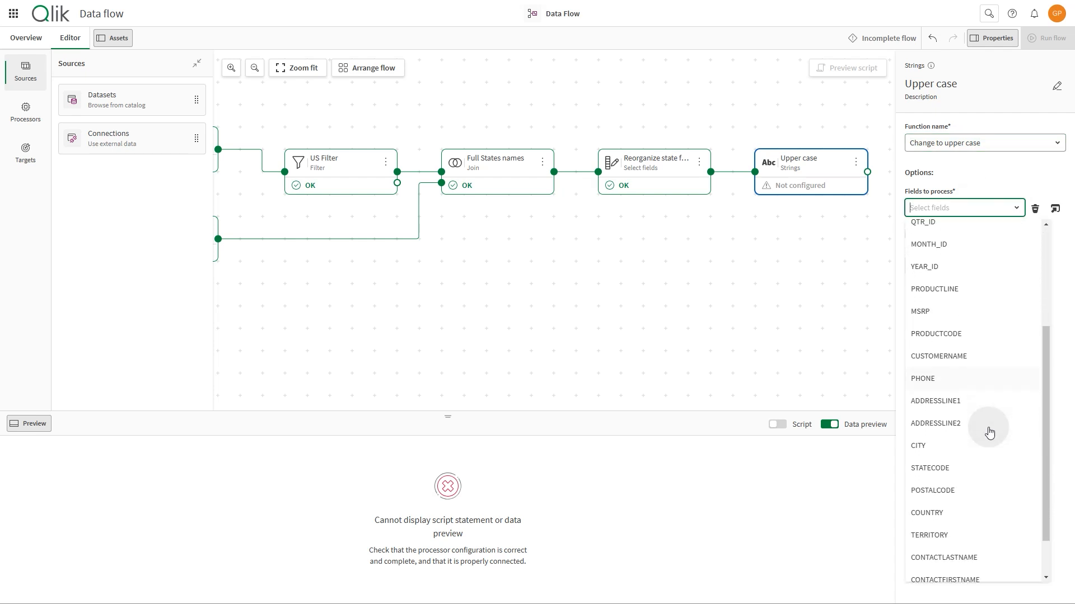
{"action": "scroll", "coordinate": [989, 432], "scroll_direction": "down", "scroll_amount": 2}
{"action": "left_click", "coordinate": [972, 502]}
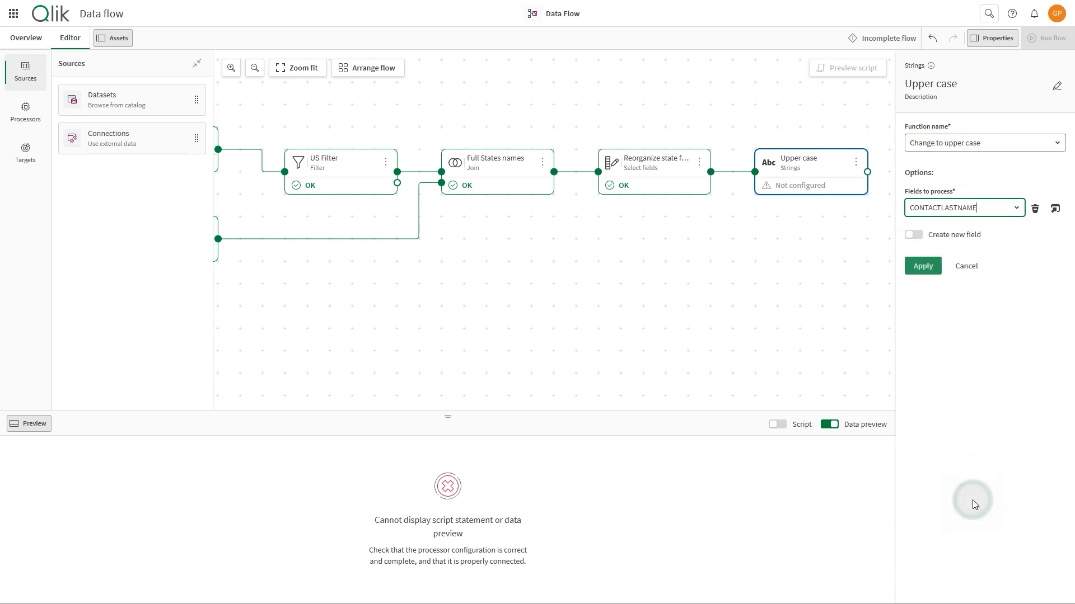
{"action": "left_click", "coordinate": [923, 266]}
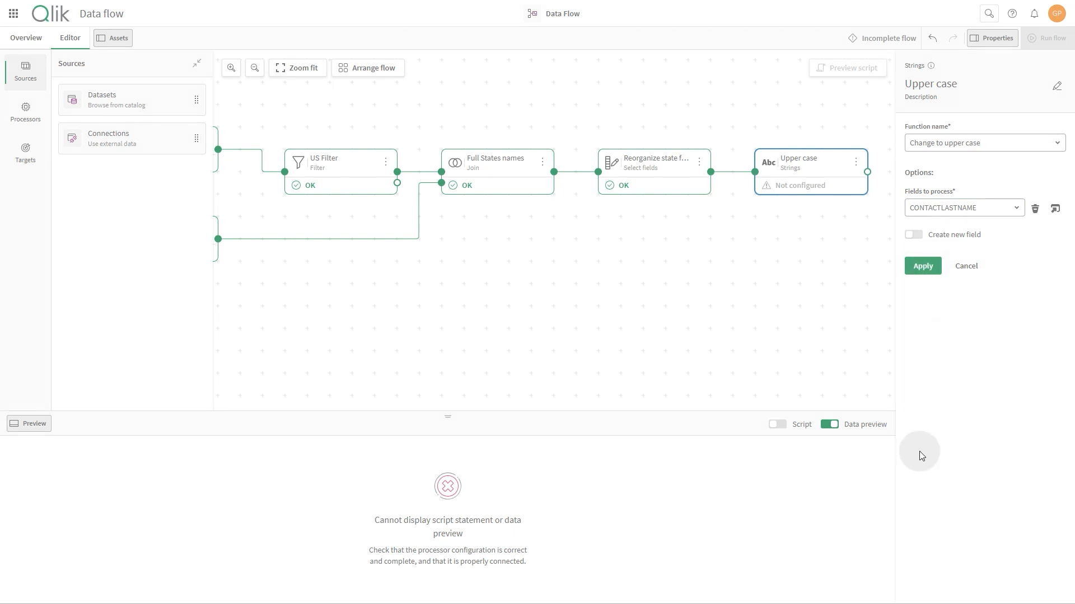
- Preview the Upper case processor's output, widen the CONTACTLASTNAME column and examine its values
{"action": "left_click", "coordinate": [446, 552]}
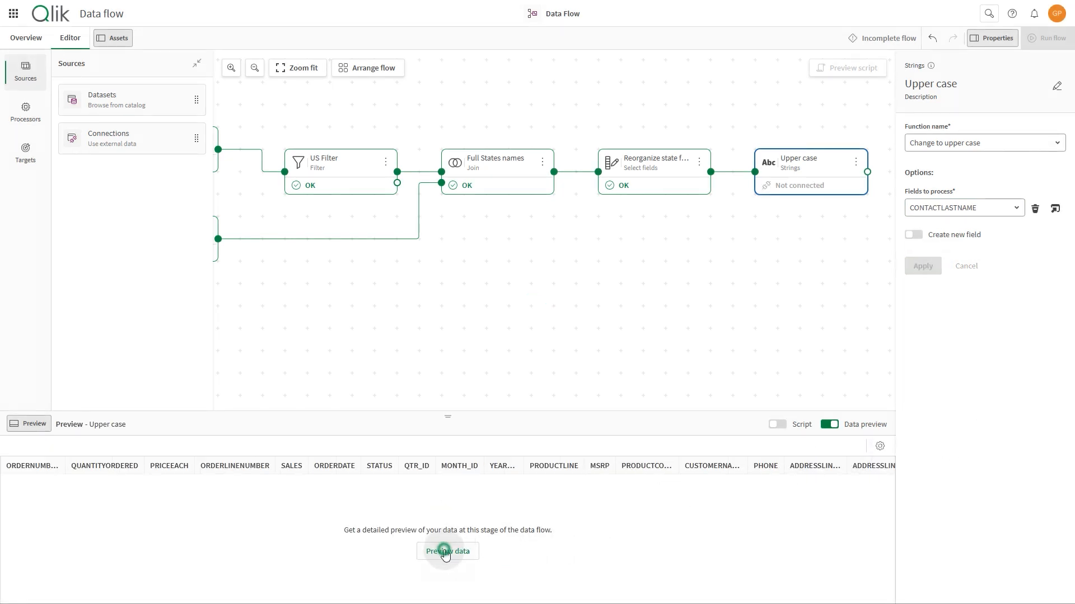
{"action": "left_click_drag", "start_coordinate": [459, 570], "coordinate": [865, 565]}
{"action": "left_click_drag", "start_coordinate": [705, 466], "coordinate": [747, 466]}
{"action": "scroll", "coordinate": [708, 550], "scroll_direction": "down", "scroll_amount": 3}
{"action": "scroll", "coordinate": [707, 549], "scroll_direction": "down", "scroll_amount": 5}
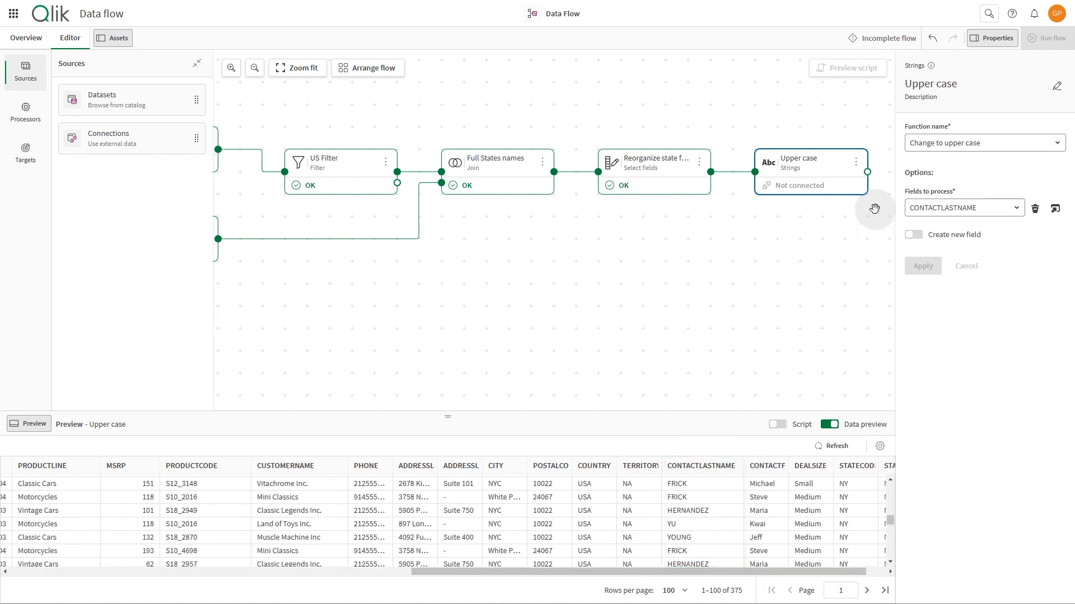
- Add a Data files target after the Upper case processor and rename it "Tutorial output", saving the change
{"action": "left_click", "coordinate": [856, 163]}
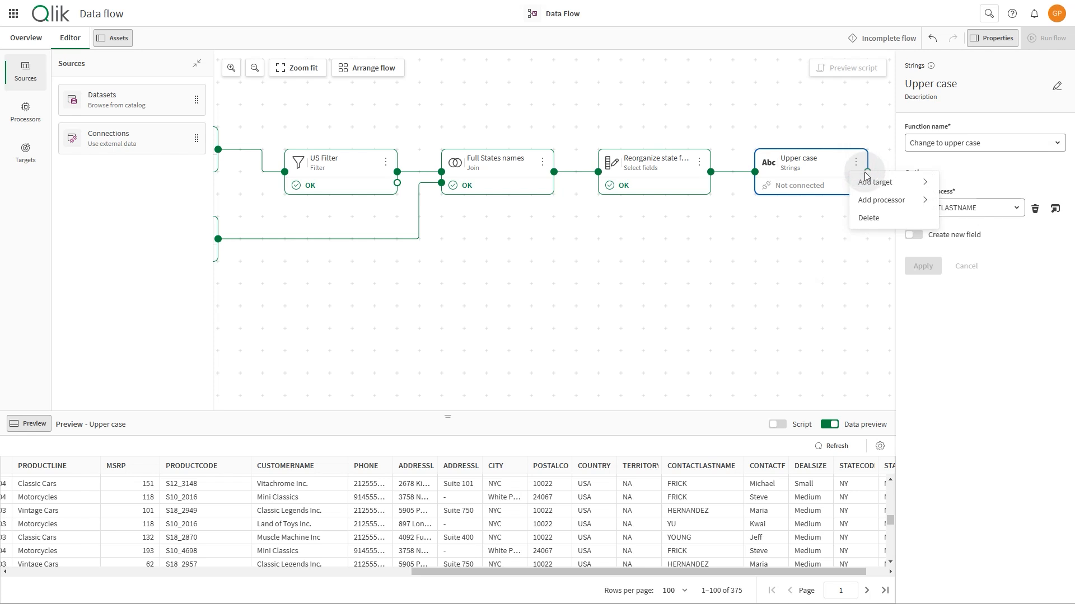
{"action": "mouse_move", "coordinate": [867, 181]}
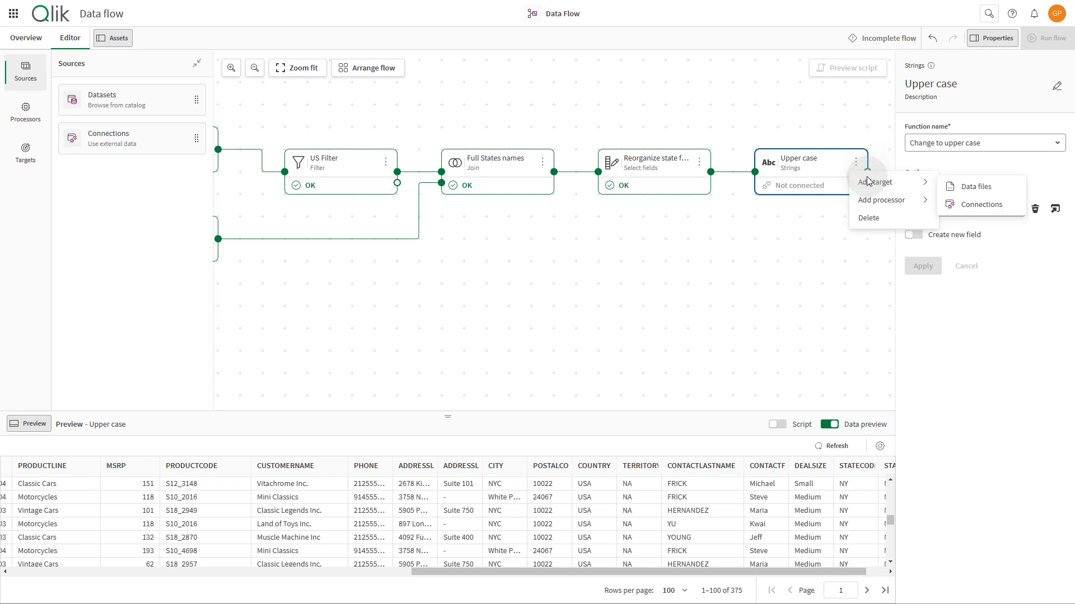
{"action": "left_click", "coordinate": [972, 190]}
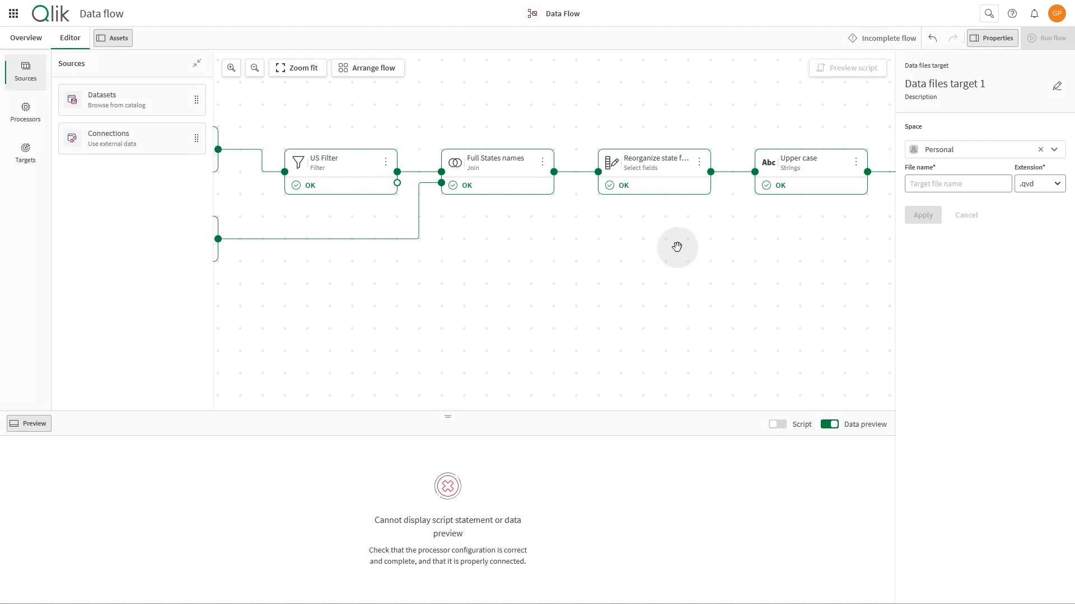
{"action": "left_click_drag", "start_coordinate": [753, 234], "coordinate": [473, 252]}
{"action": "left_click", "coordinate": [1053, 89]}
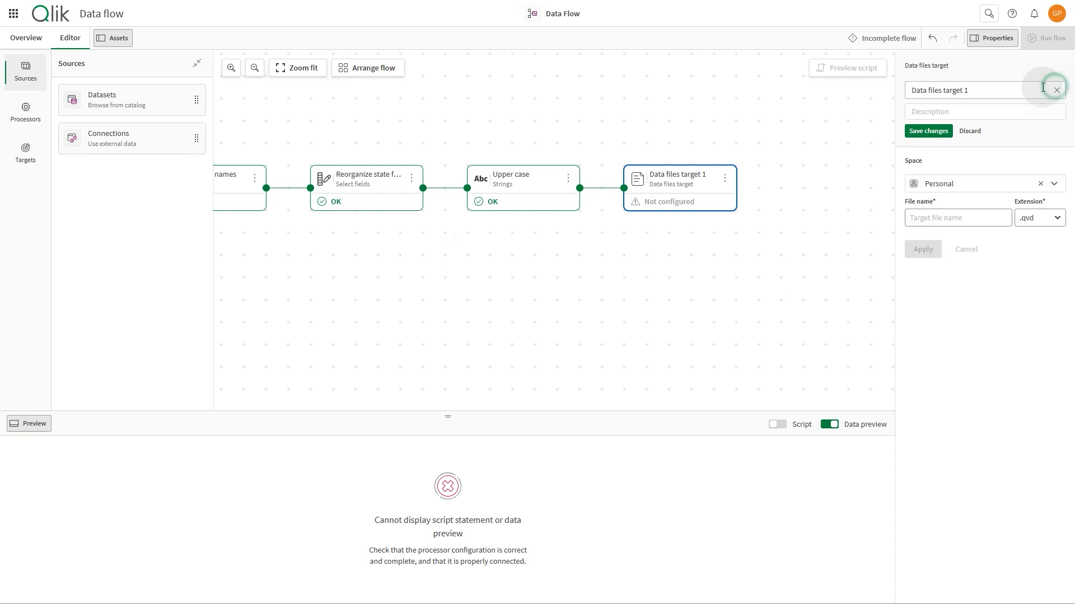
{"action": "type", "text": "Tutorial output"}
{"action": "left_click", "coordinate": [928, 130]}
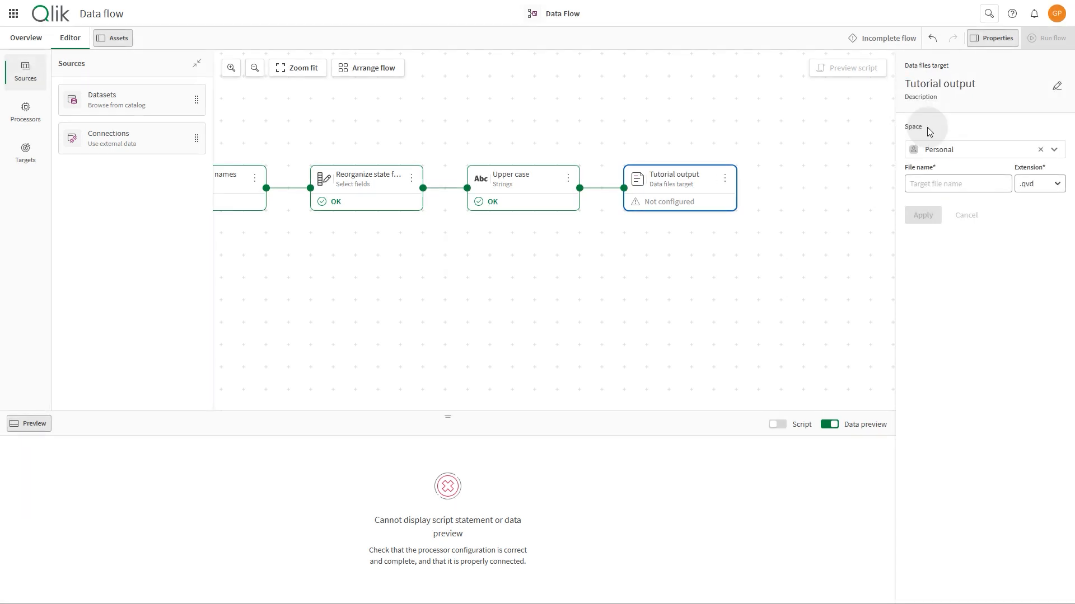
- Set the target to save in Tutorial Space as "Tutorial output" with the .qvd extension, apply the settings and run the flow
{"action": "left_click", "coordinate": [1022, 149]}
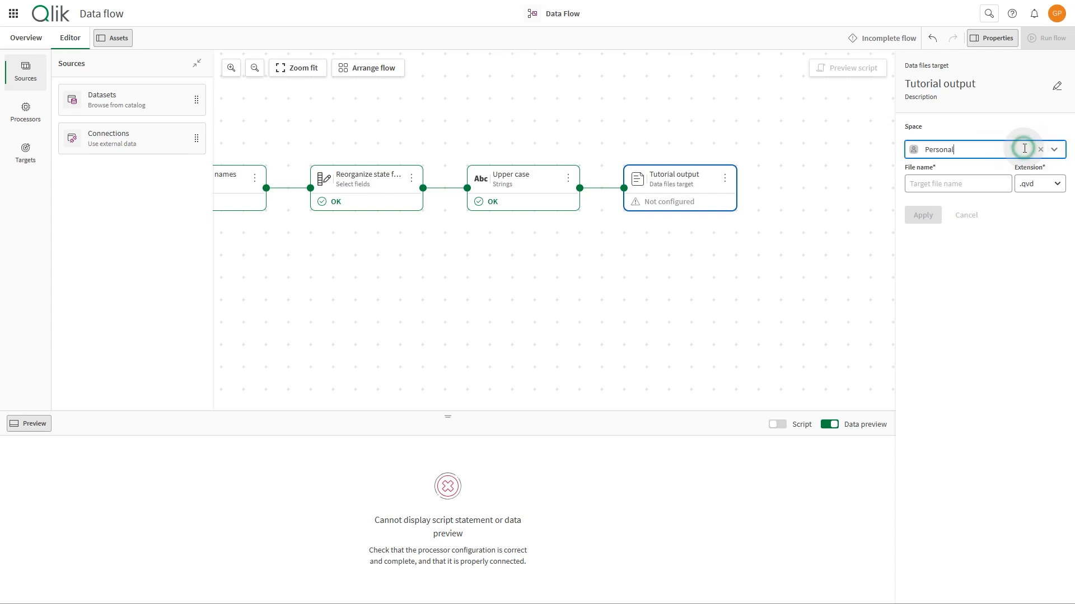
{"action": "left_click", "coordinate": [1053, 149]}
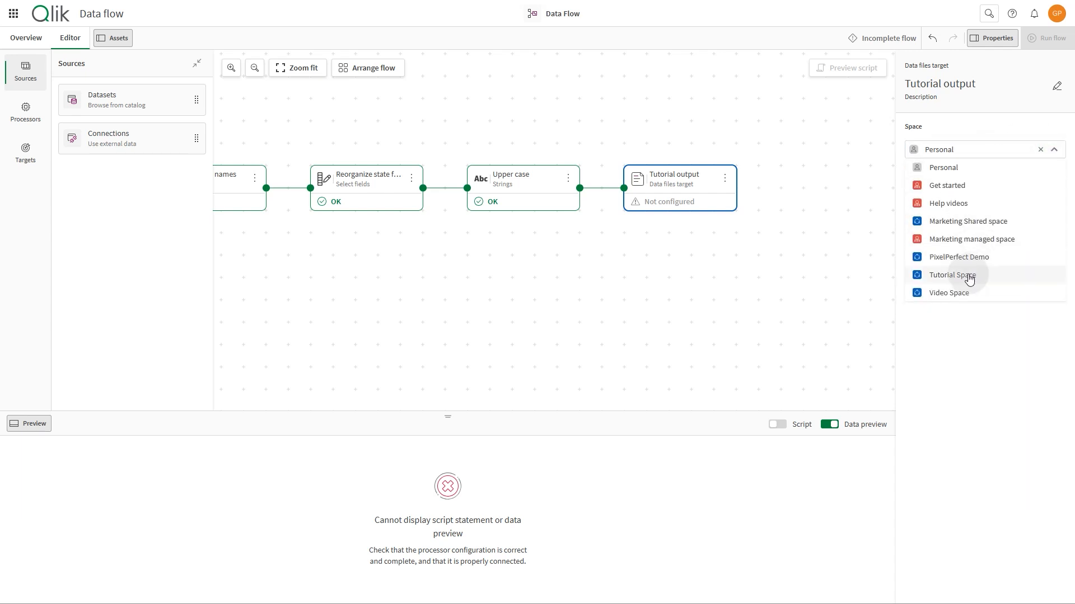
{"action": "left_click", "coordinate": [969, 280]}
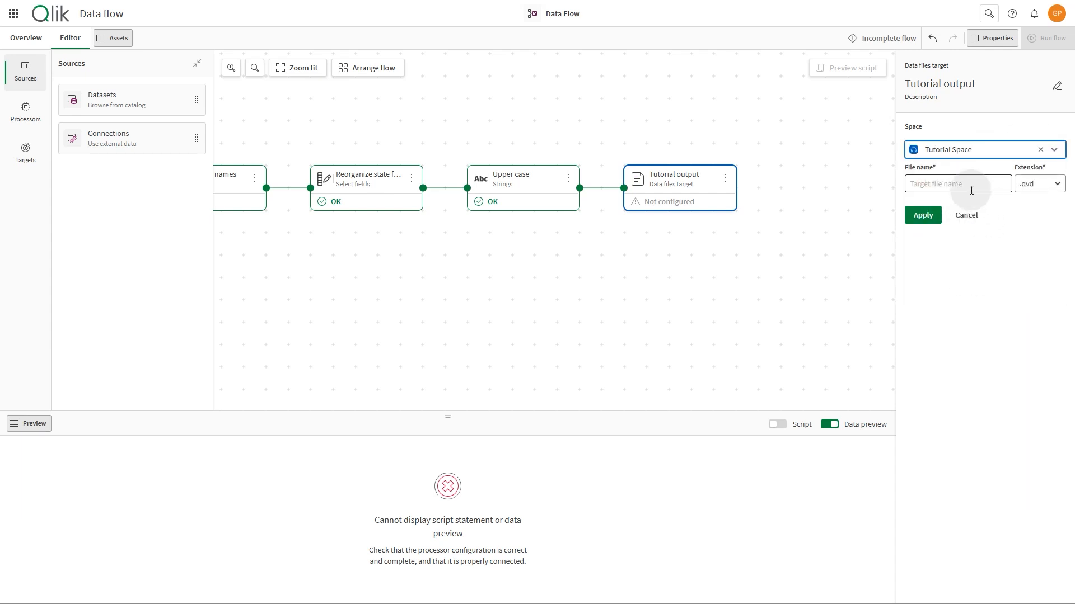
{"action": "left_click", "coordinate": [970, 188]}
{"action": "type", "text": "Tutorial output"}
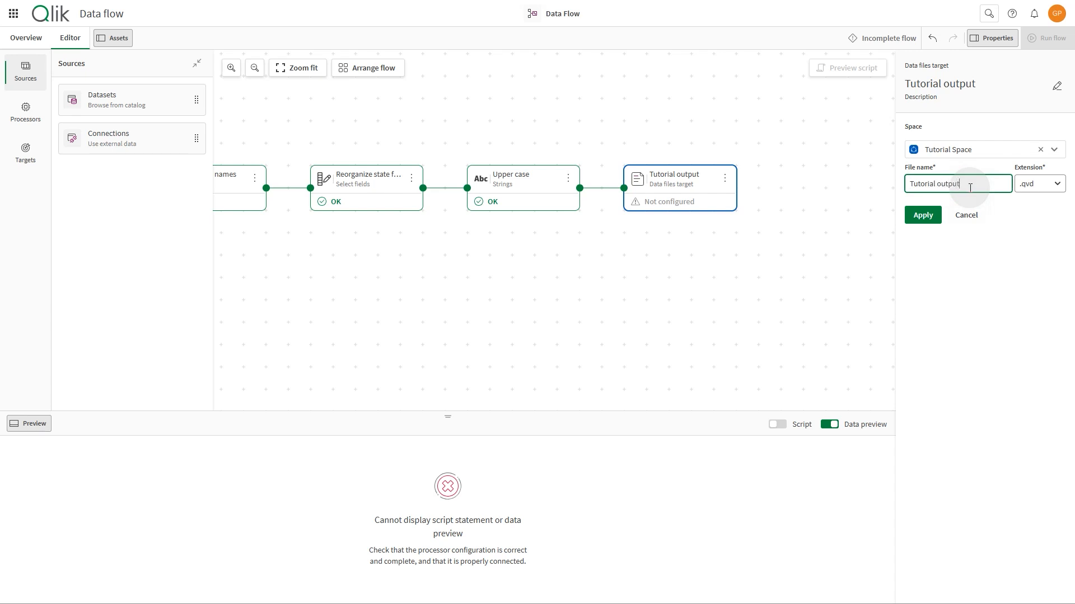
{"action": "left_click", "coordinate": [940, 215]}
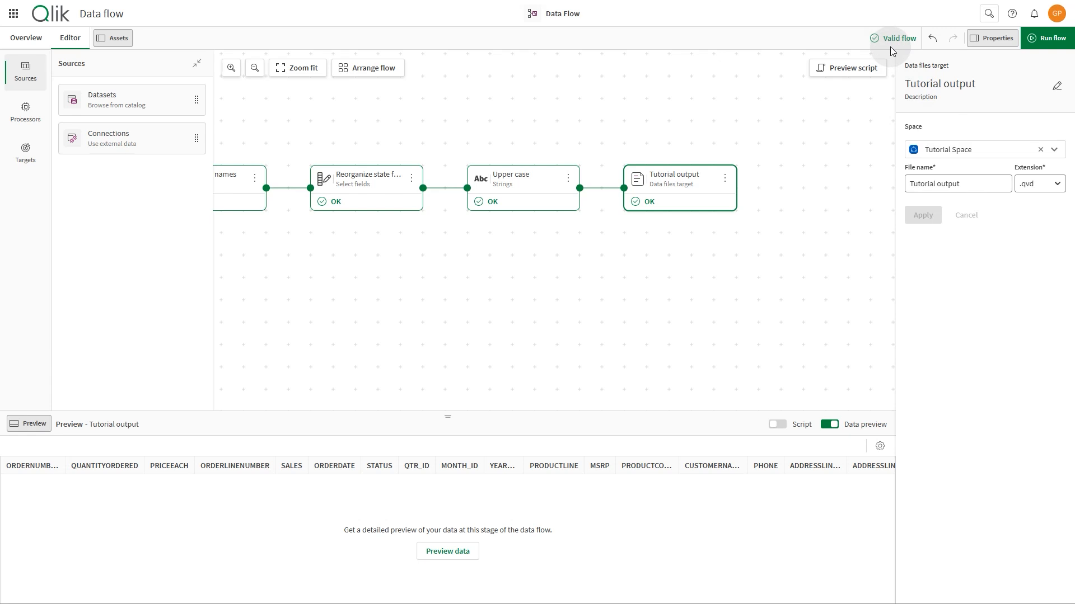
{"action": "left_click", "coordinate": [1045, 43]}
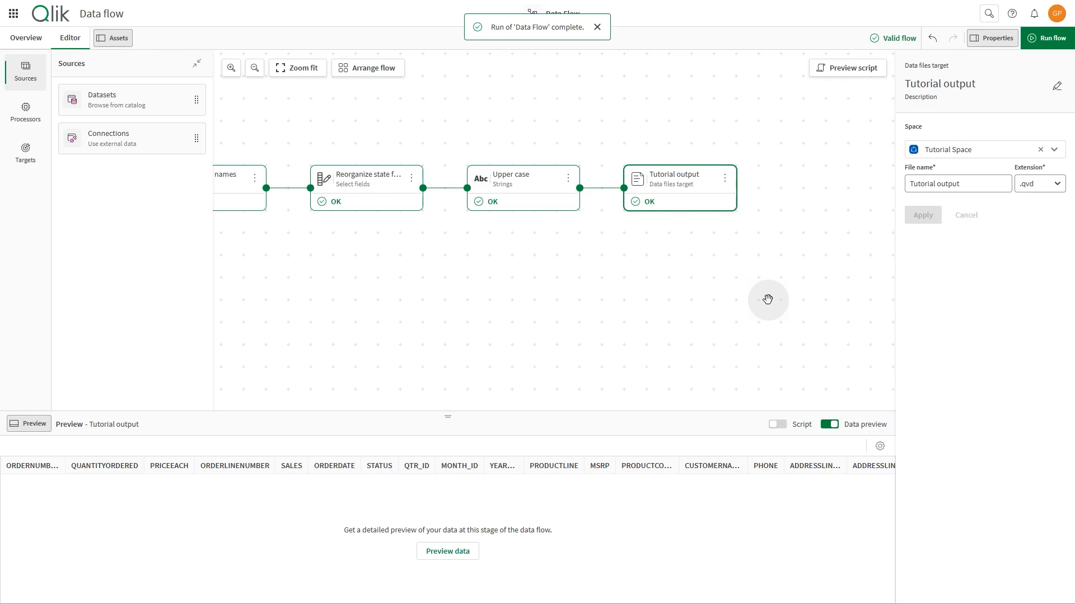
- Open the Tutorial output.qvd dataset from the Analytics catalog and examine its schema
{"action": "left_click", "coordinate": [14, 13]}
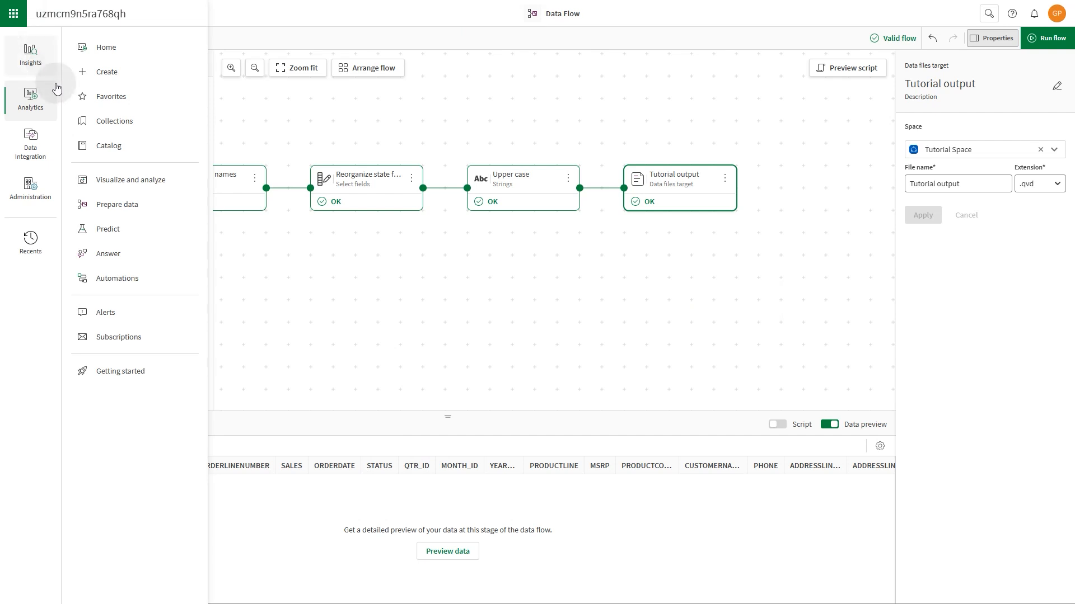
{"action": "left_click", "coordinate": [95, 148]}
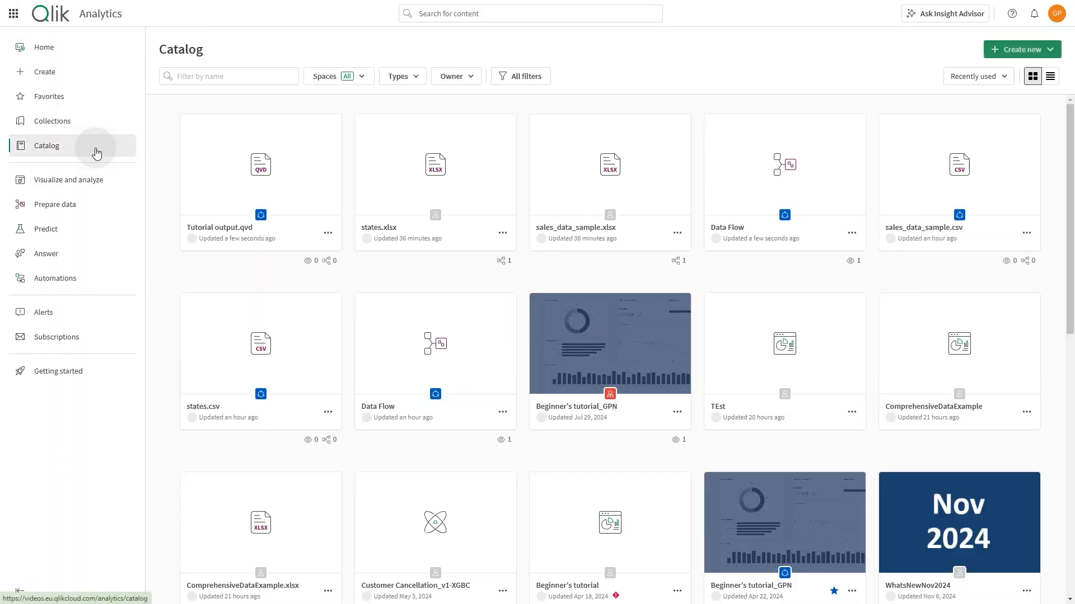
{"action": "left_click", "coordinate": [280, 147]}
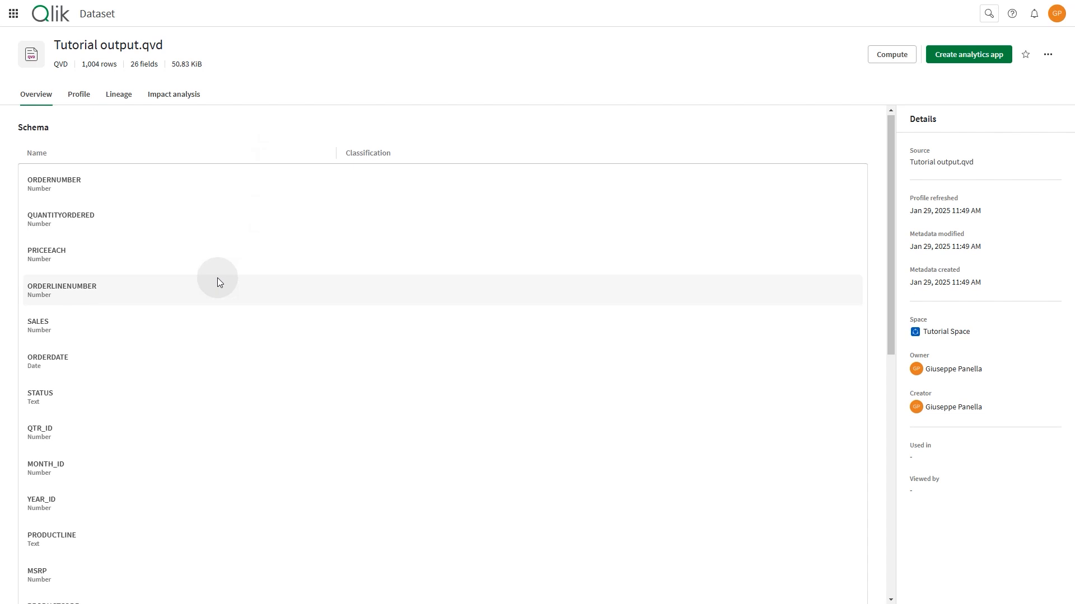
{"action": "scroll", "coordinate": [217, 278], "scroll_direction": "down", "scroll_amount": 5}
{"action": "scroll", "coordinate": [217, 277], "scroll_direction": "up", "scroll_amount": 5}
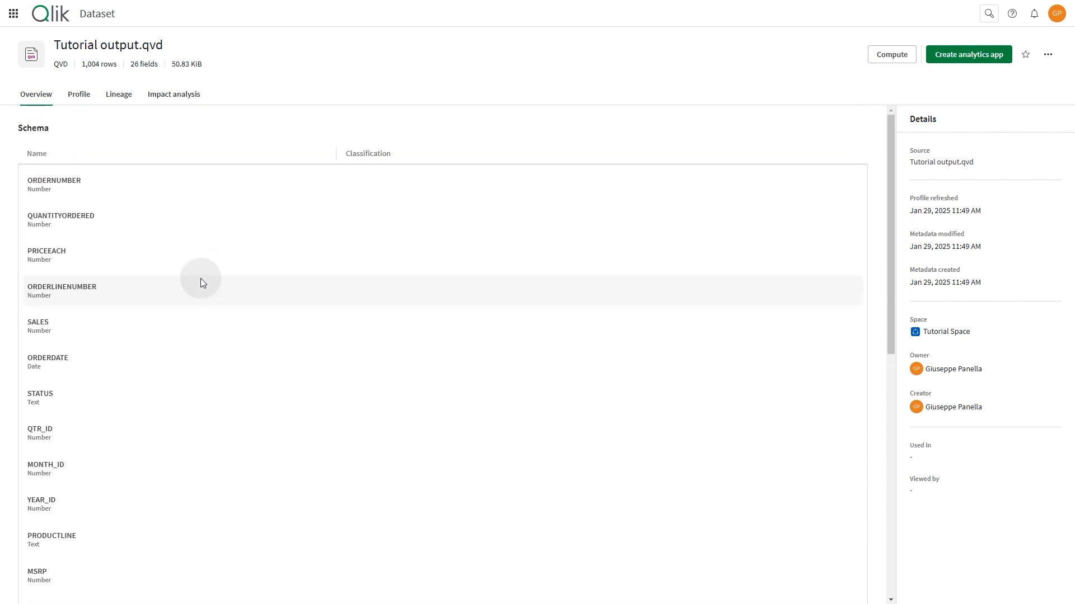